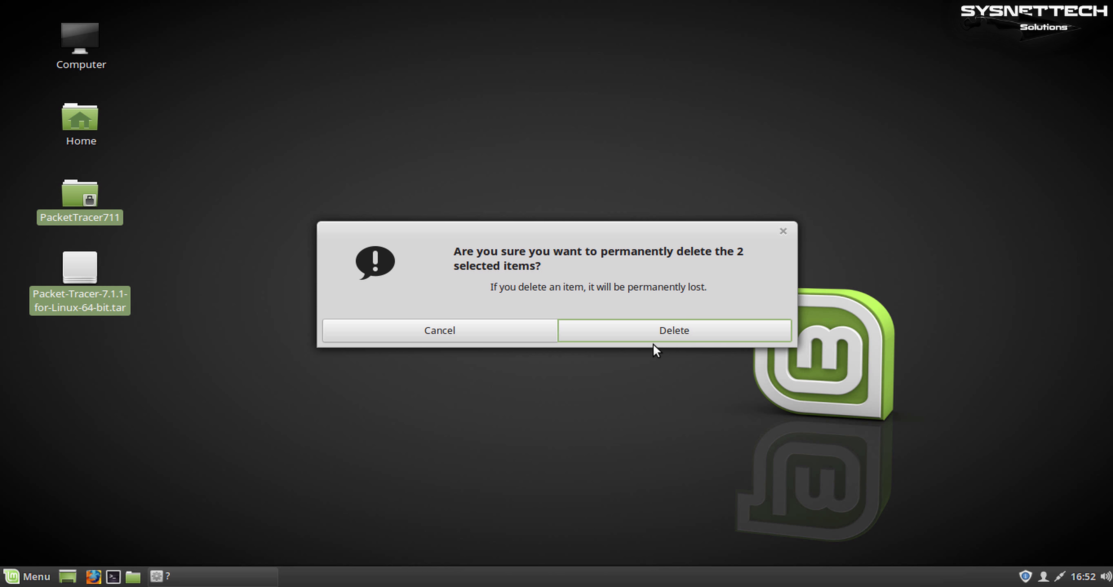
Cancel the permanent deletion of the two selected desktop items and open a terminal in the Desktop folder.
left_click(653, 344)
left_click(479, 333)
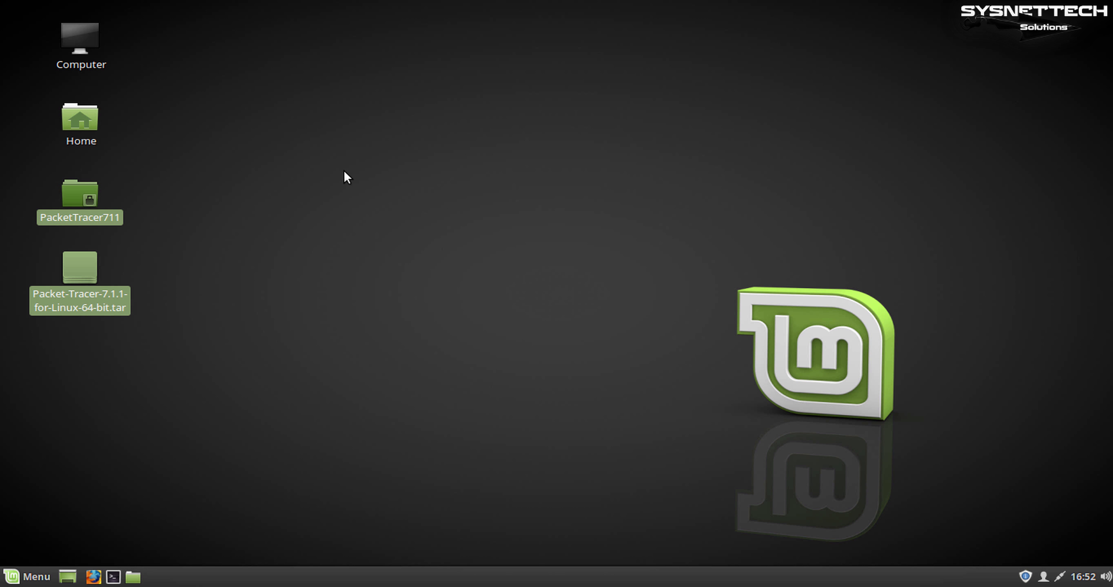
right_click(322, 160)
left_click(415, 296)
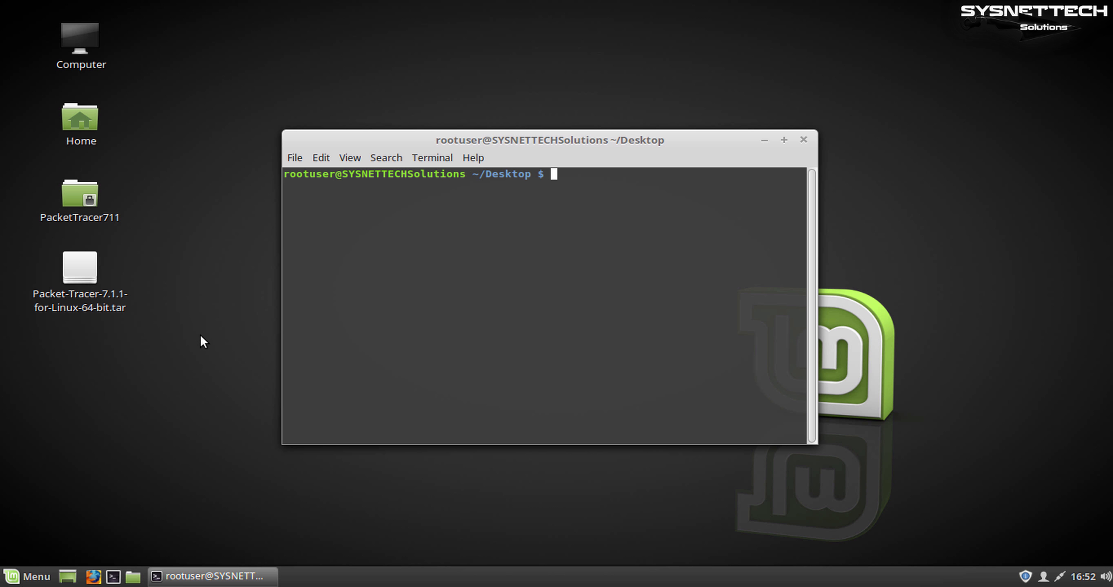
Delete the Packet-Tracer-7.1.1-for-Linux-64-bit.tar archive from the desktop and return to the terminal.
mouse_move(95, 269)
left_mouse_down()
mouse_move(141, 263)
mouse_move(88, 279)
left_mouse_up()
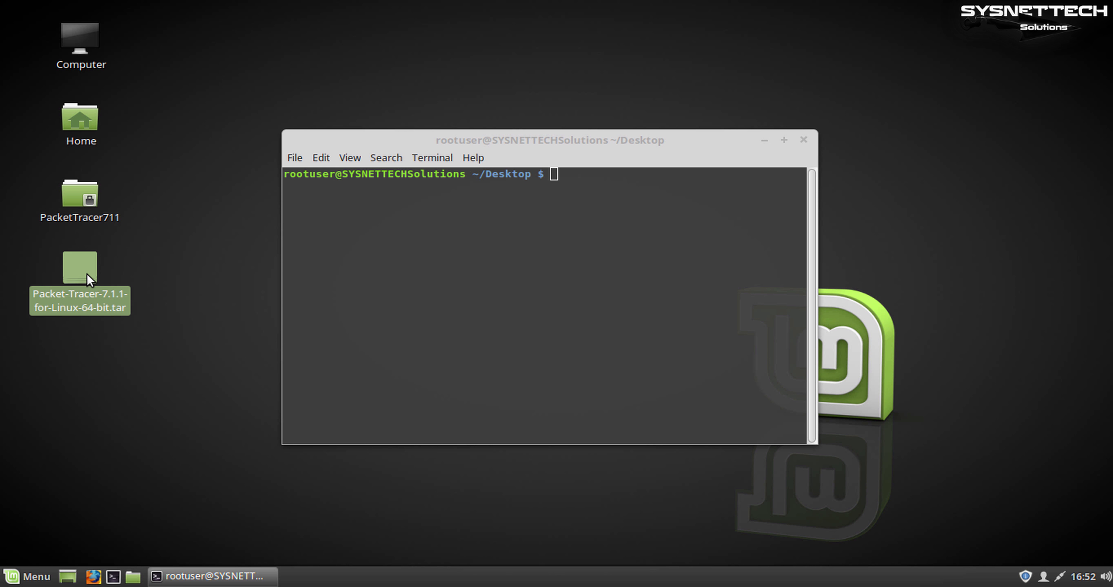
key("Delete")
left_click(527, 247)
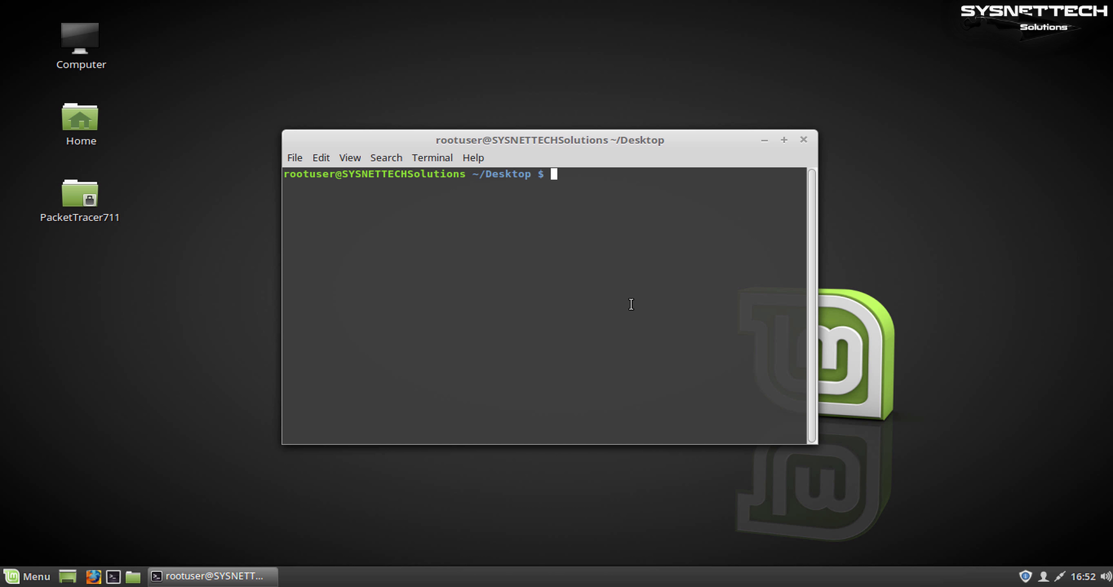
Switch to the root account with sudo su, entering the account password.
type("sudo su")
key("Home")
key("Return")
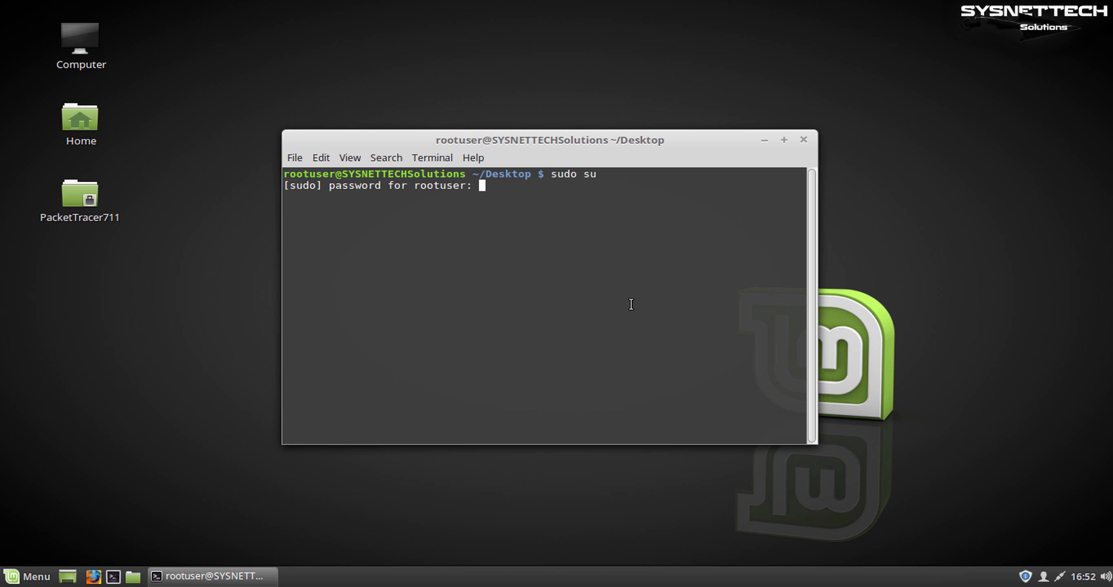
key("Return")
Remove the PacketTracer711 folder from the desktop with rm -rf PacketTracer711/ and close the terminal.
type("rm -")
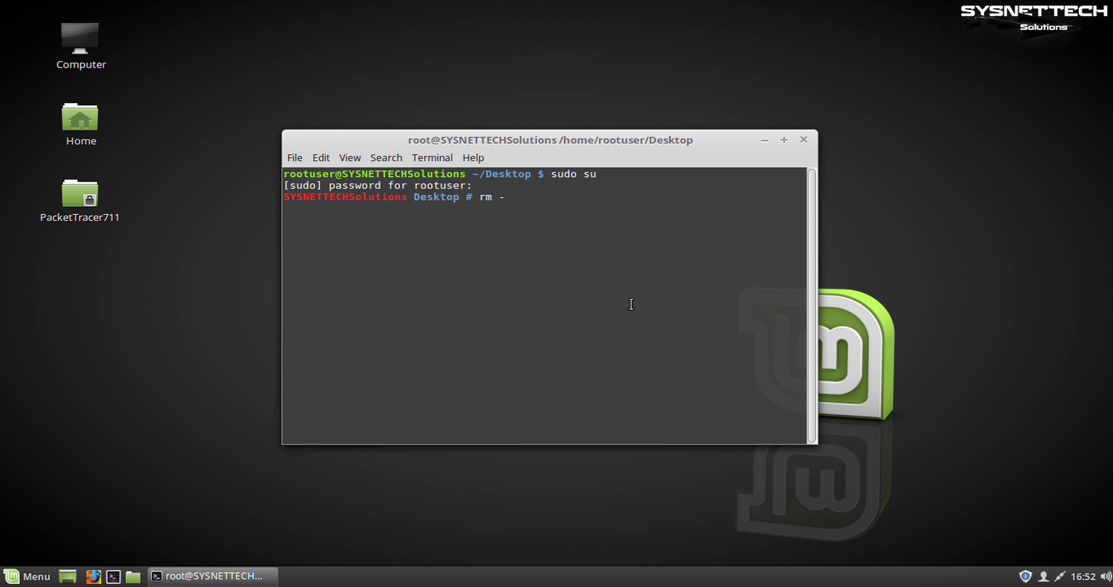
type("rf PacketTracer711/")
key("Return")
key("alt+F4")
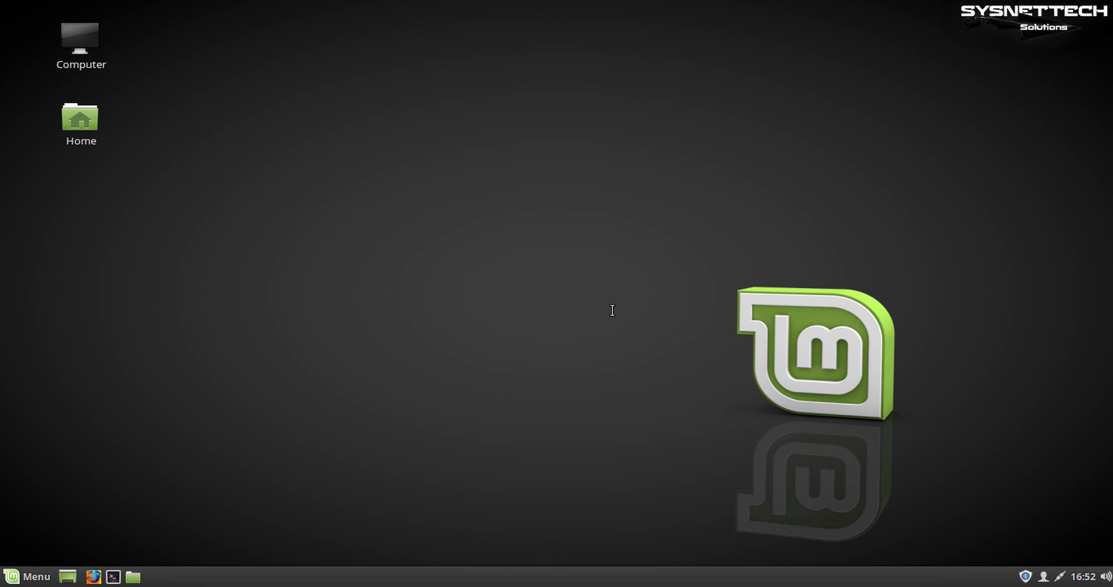
Open a new terminal in the Desktop folder.
left_click_drag(560, 294, 365, 249)
right_click(237, 177)
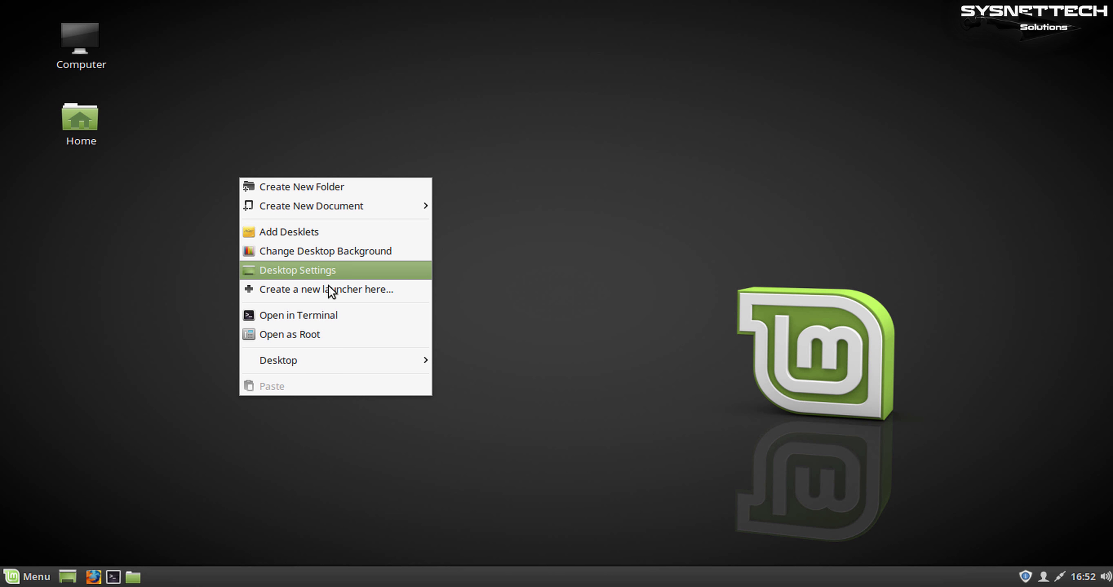
left_click(394, 315)
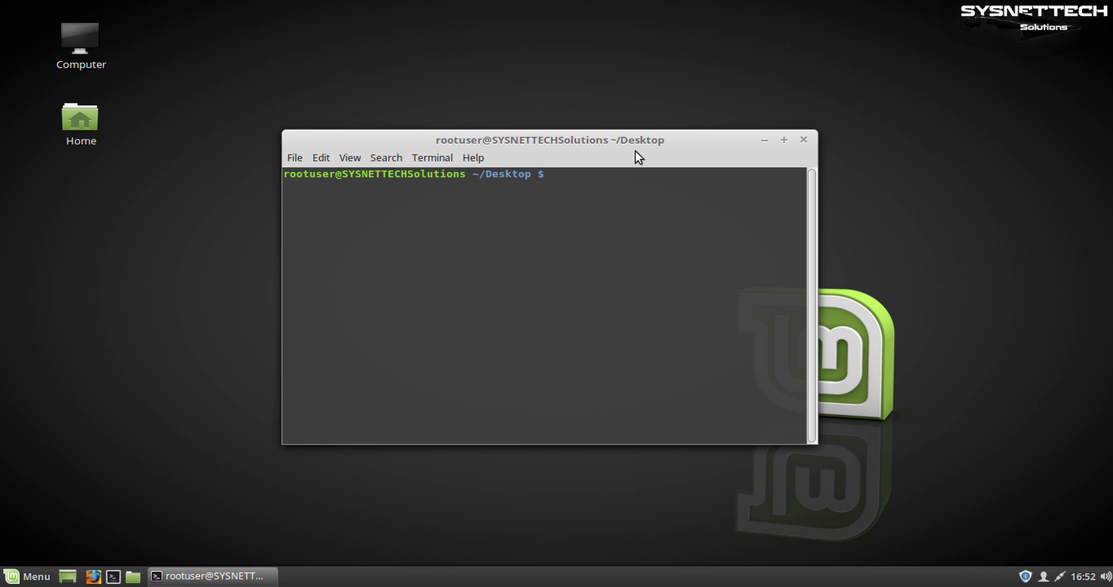
Enlarge the terminal window, zoom in its text and reposition it to fit on the screen.
left_click_drag(612, 133, 510, 52)
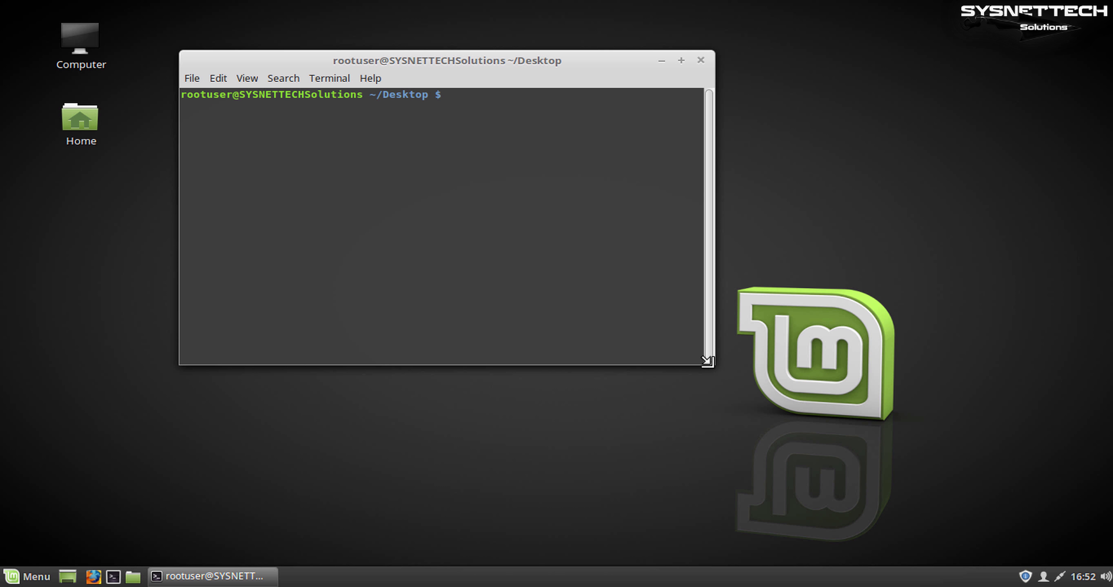
left_click_drag(713, 365, 950, 457)
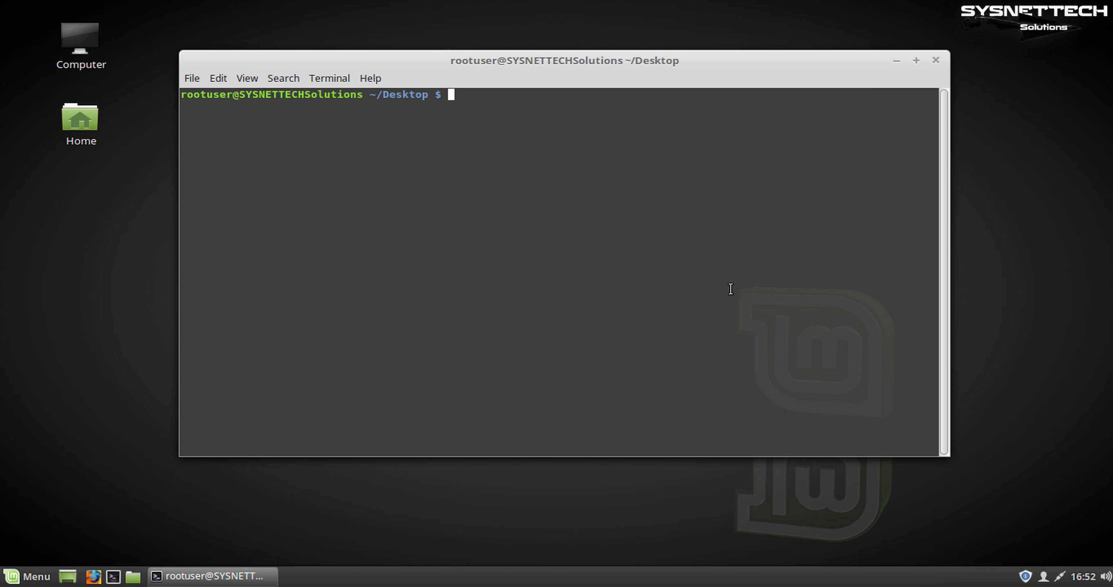
left_click(247, 81)
left_click(285, 143)
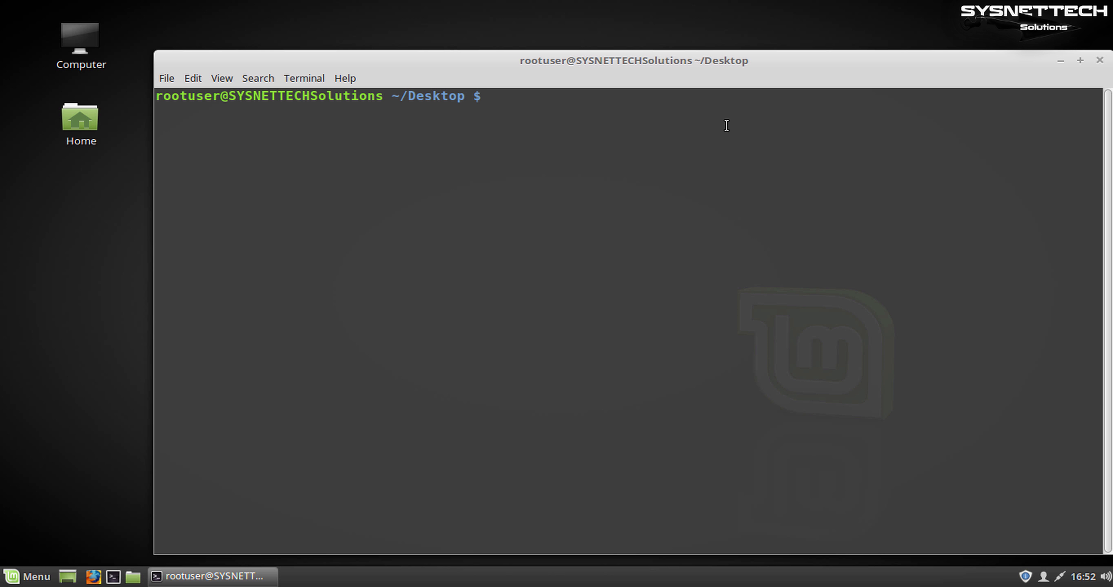
left_click_drag(687, 55, 659, 31)
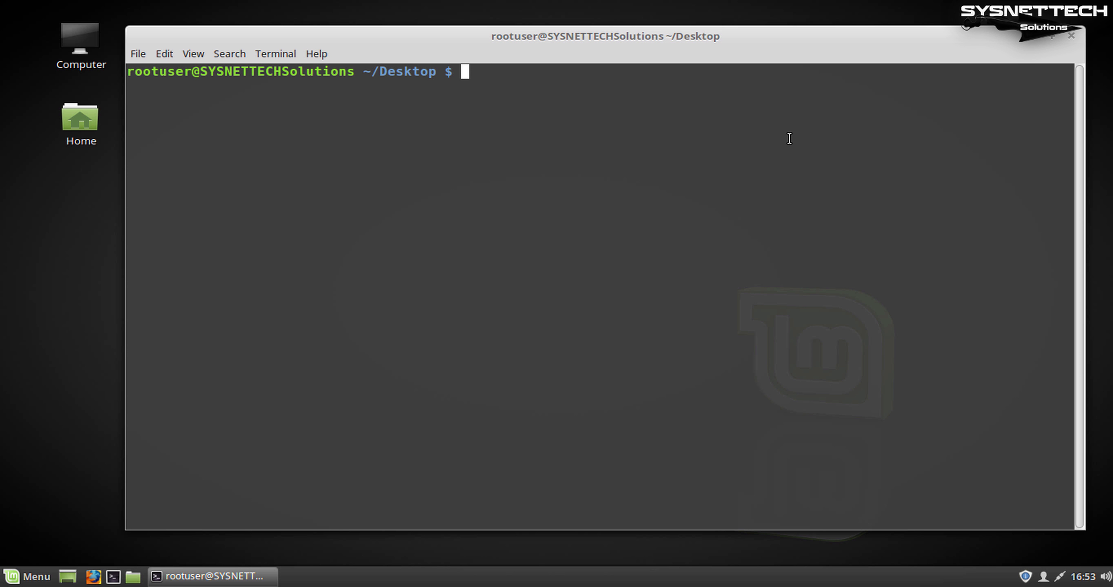
Change to the /opt/pt/bin/ directory and list its contents.
type("cd /opt/pt/bin/")
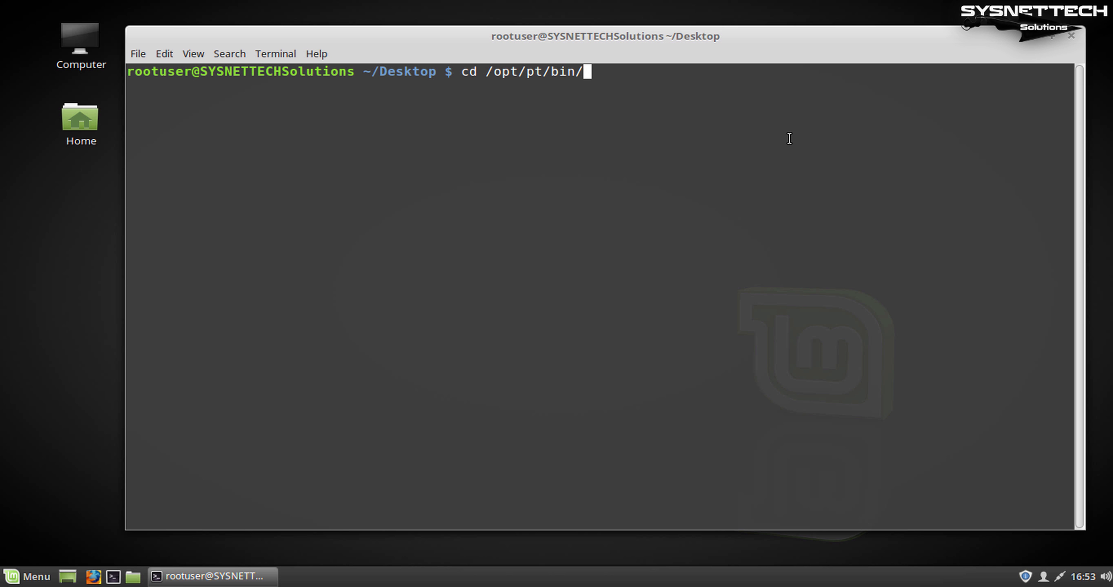
key("Return")
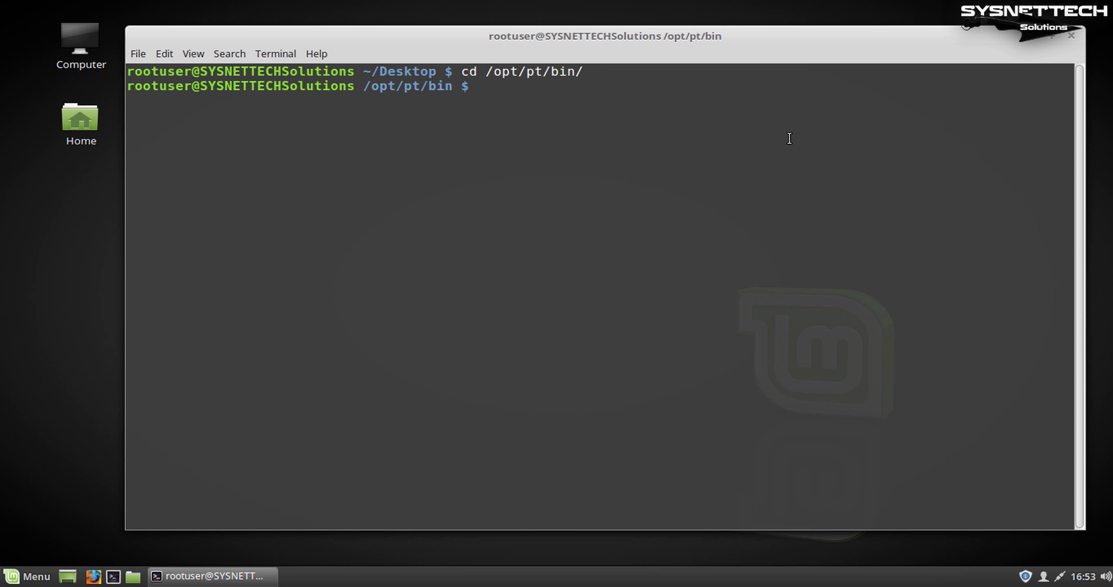
type("ls")
key("Return")
Launch Packet Tracer from the current directory with ./PacketTracer7 and accept the first-run notice about the user folder.
type("PacketTracer7")
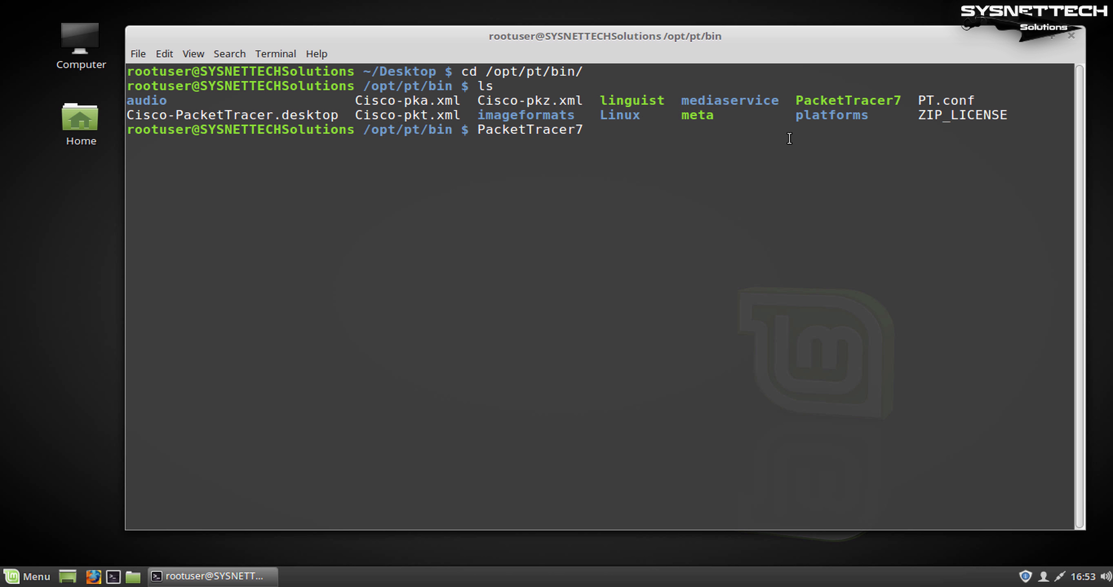
key("Return")
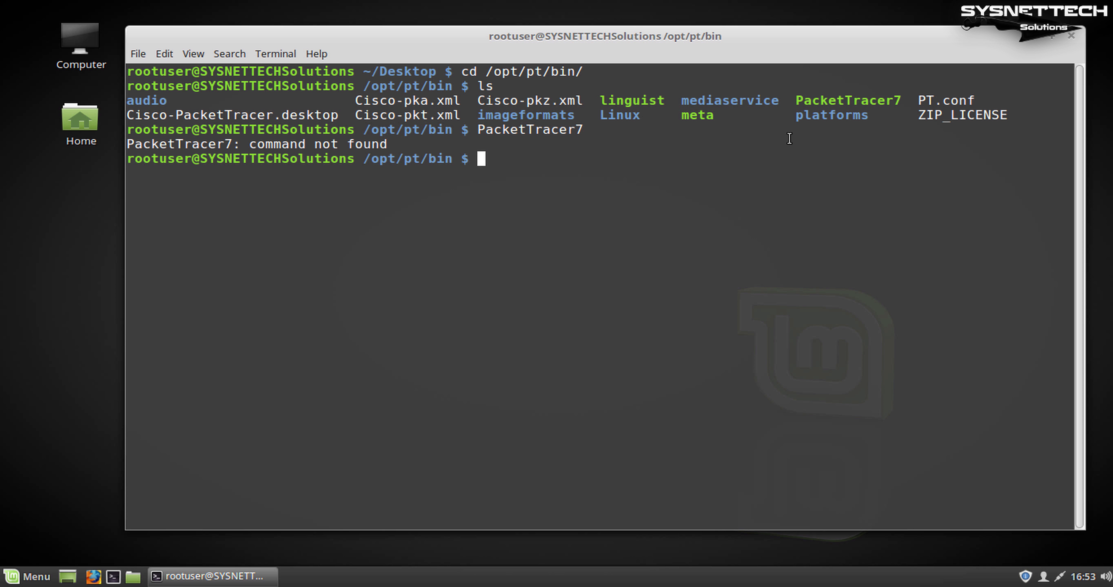
key("Up")
key("Home")
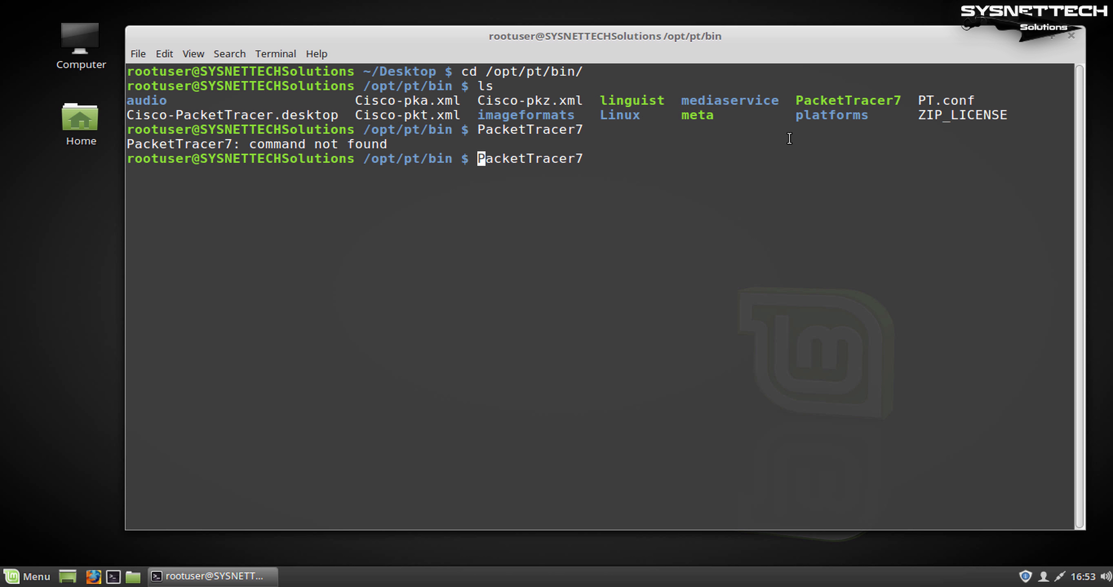
type("./")
key("Return")
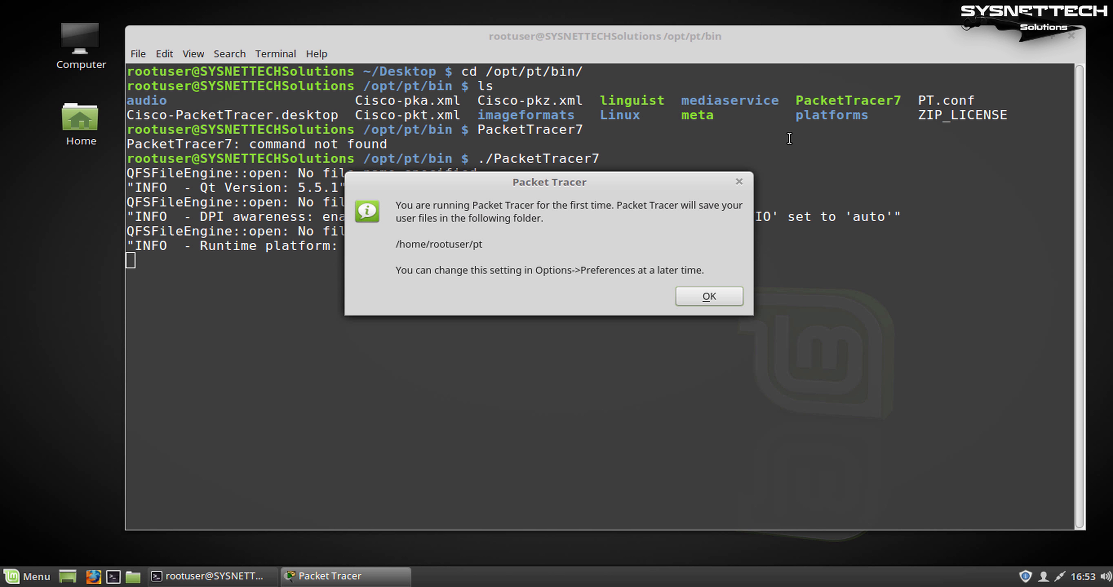
key("Return")
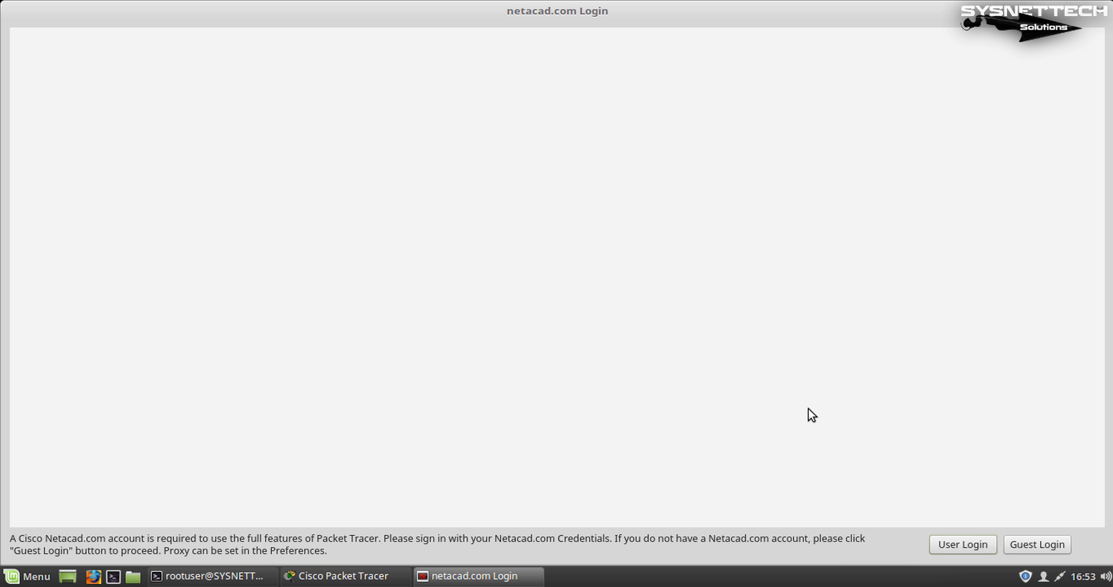
Choose guest login for Packet Tracer, close the Networking Academy browser window and confirm continuing as guest.
left_click(1022, 545)
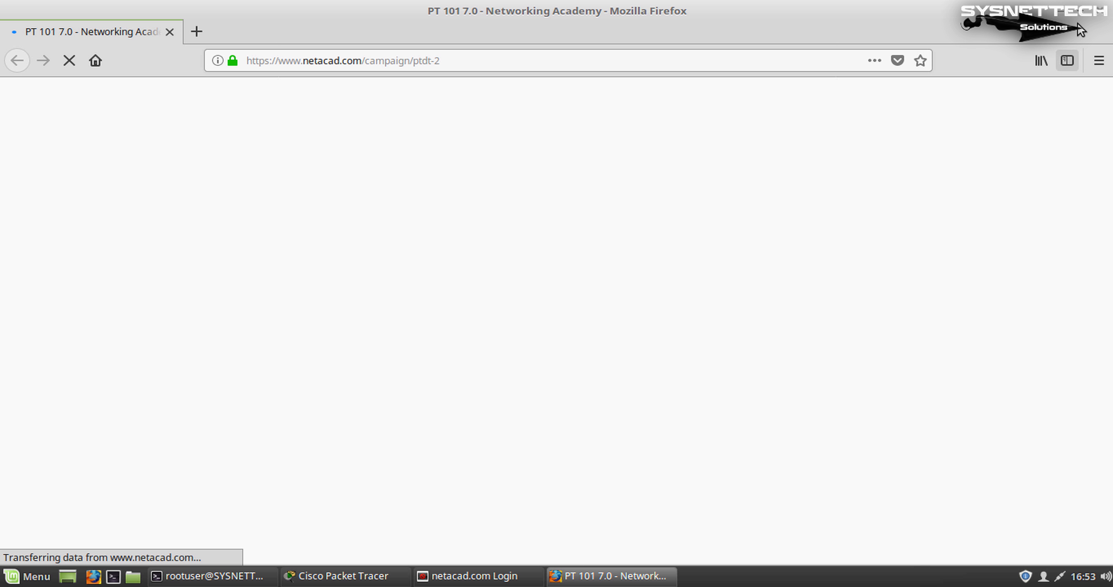
left_click(1100, 12)
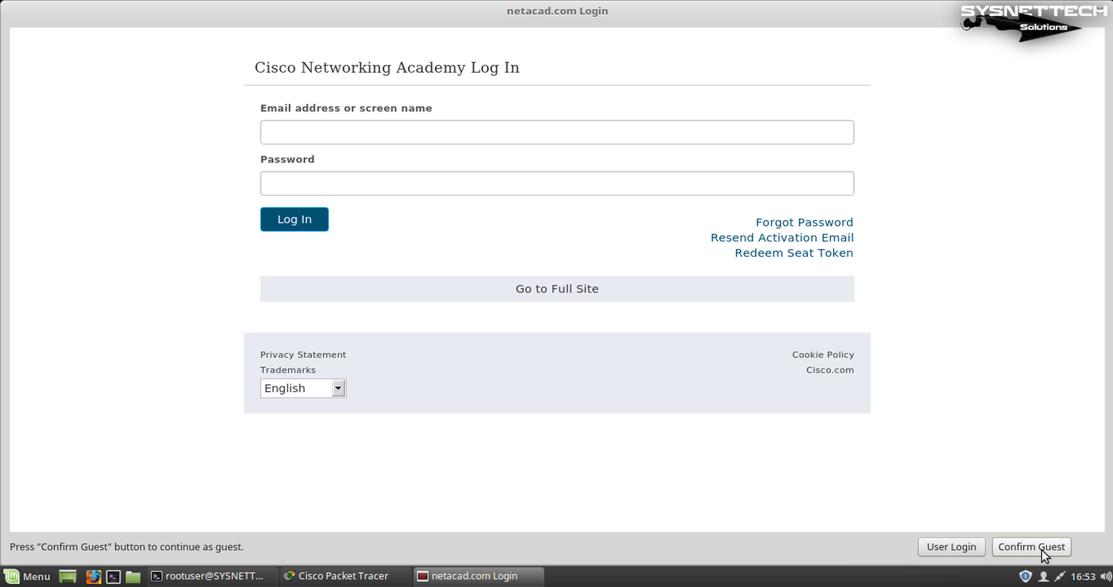
left_click(1041, 549)
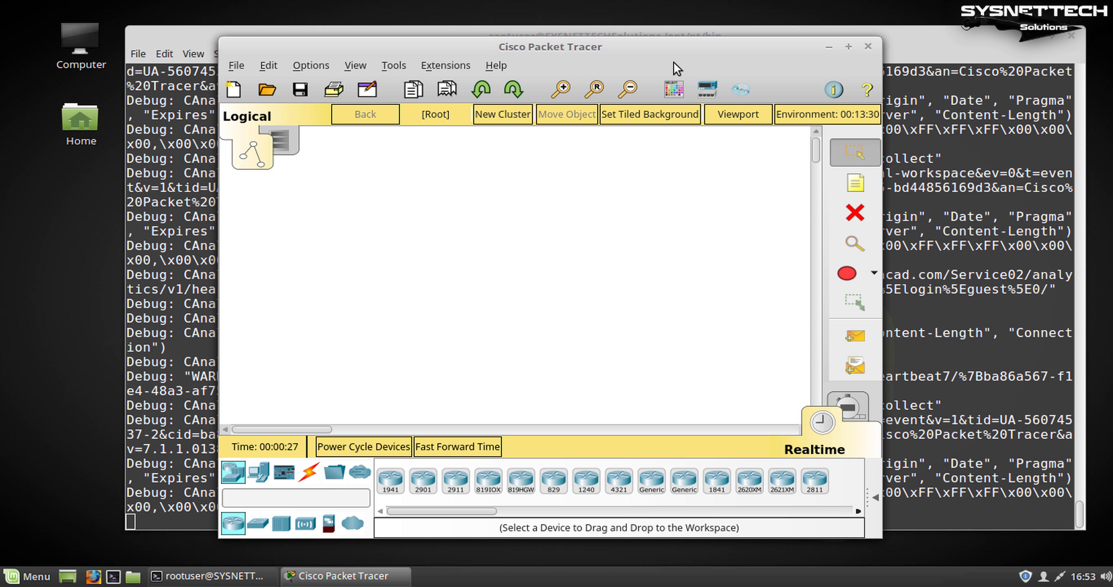
Maximize the main window and check the installed version in the About information.
double_click(688, 49)
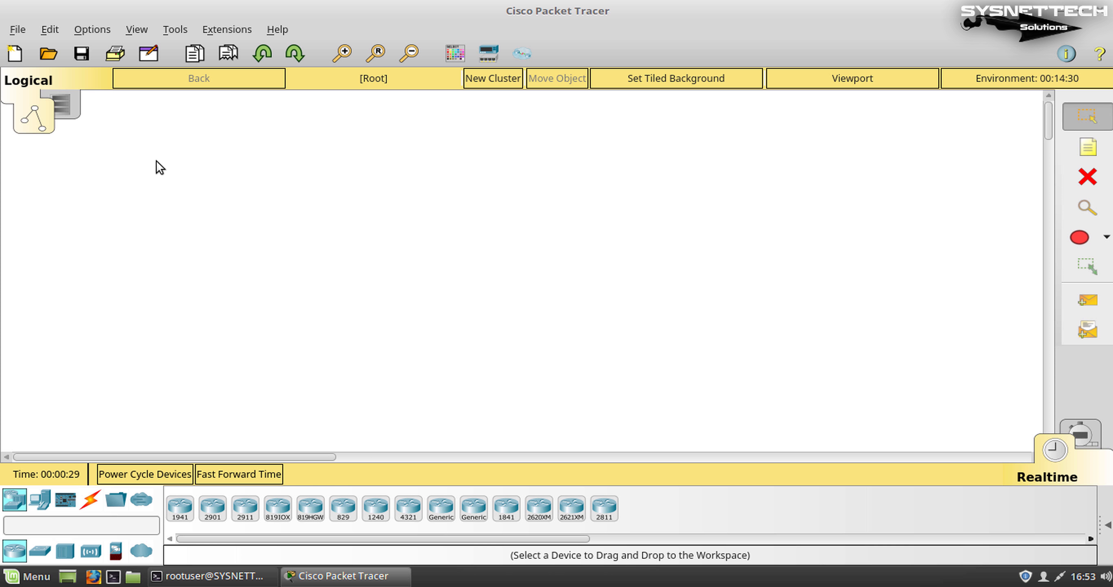
left_click(277, 29)
left_click(303, 111)
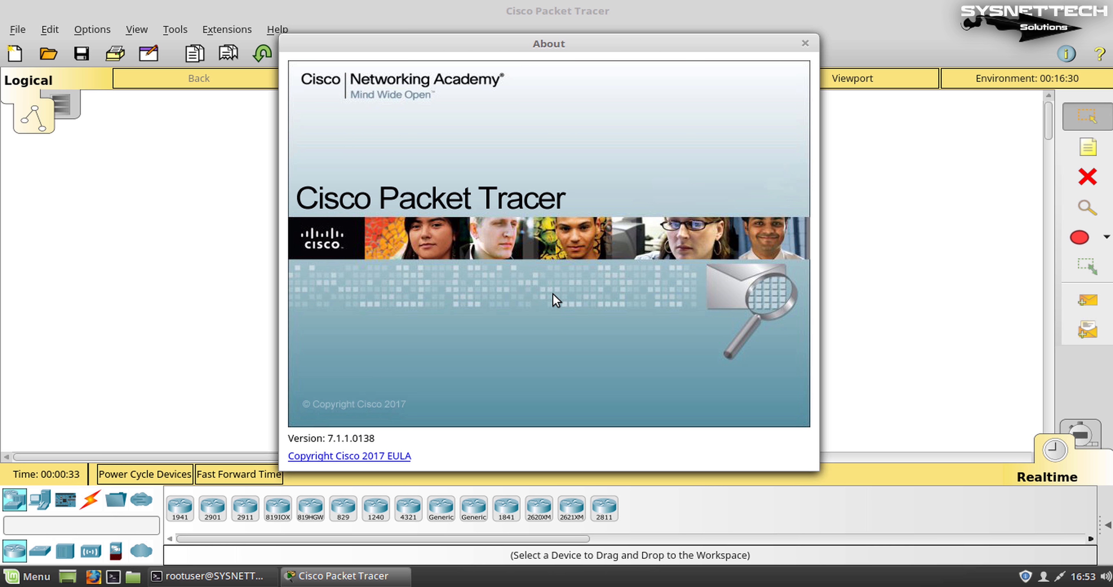
left_click(805, 43)
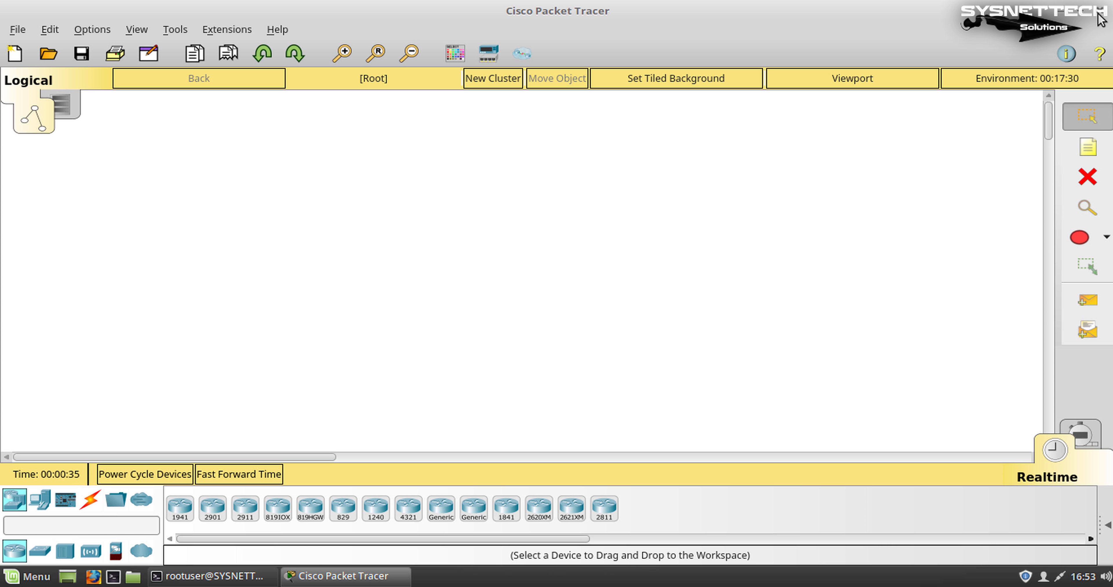
Close Packet Tracer and the terminal window.
left_click(1100, 17)
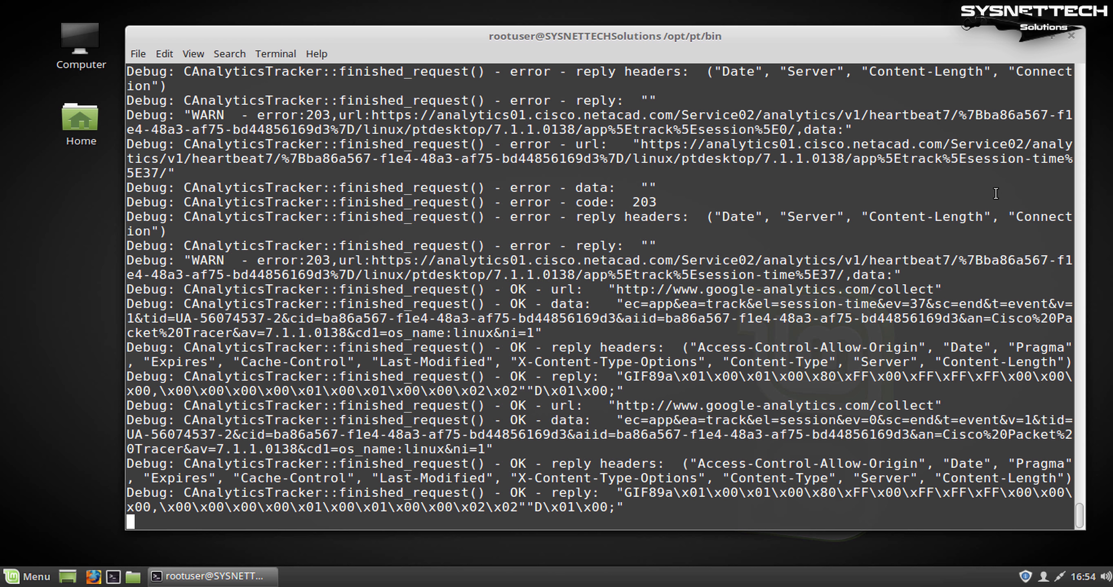
left_click(1070, 36)
left_click(752, 342)
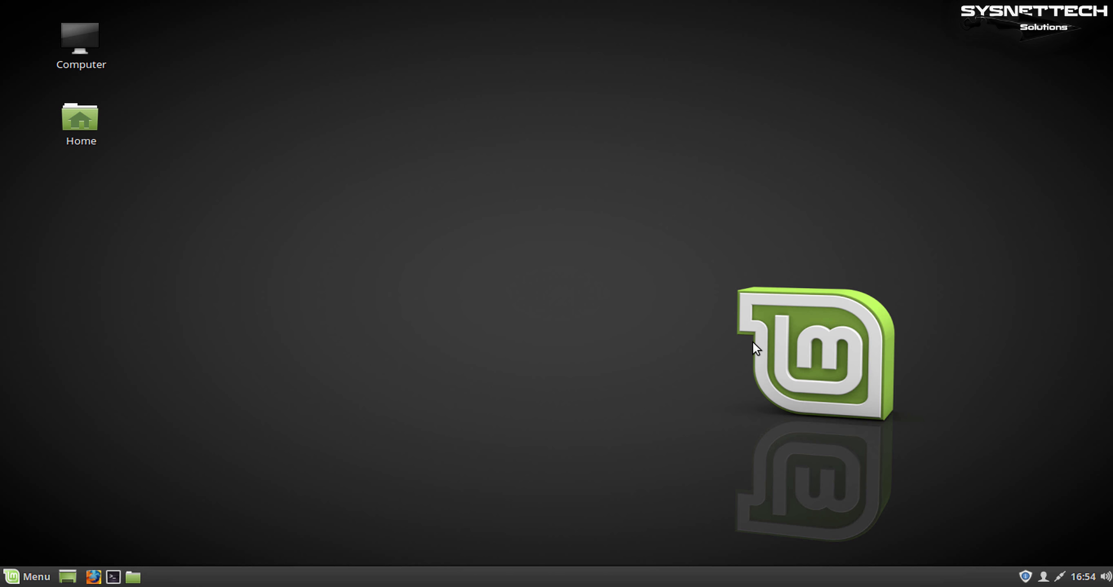
Browse the file system from Computer to the /opt/pt/bin folder.
double_click(94, 50)
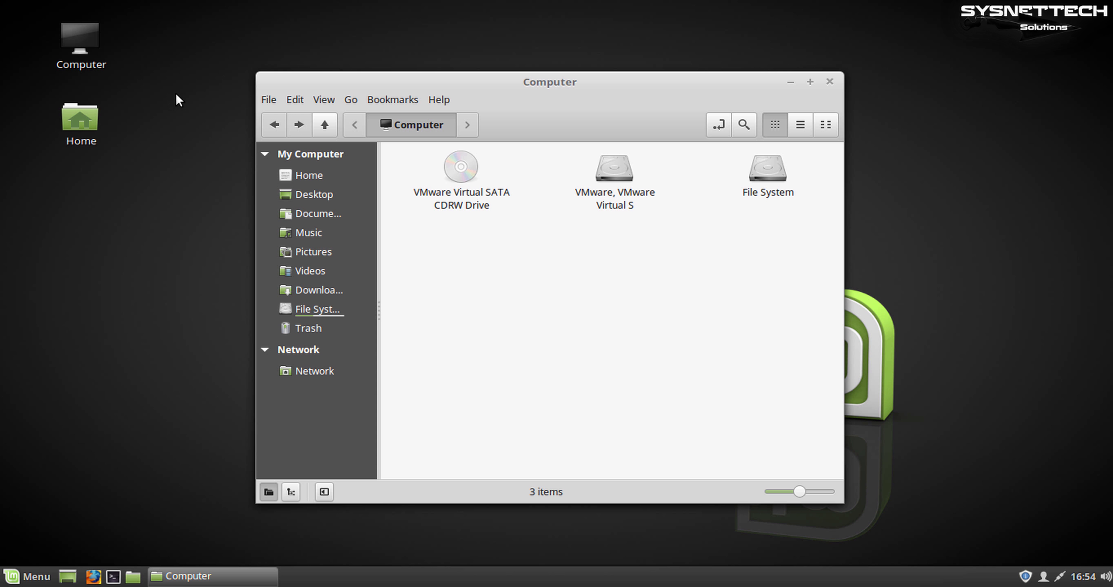
left_click_drag(607, 101, 603, 39)
left_click(313, 272)
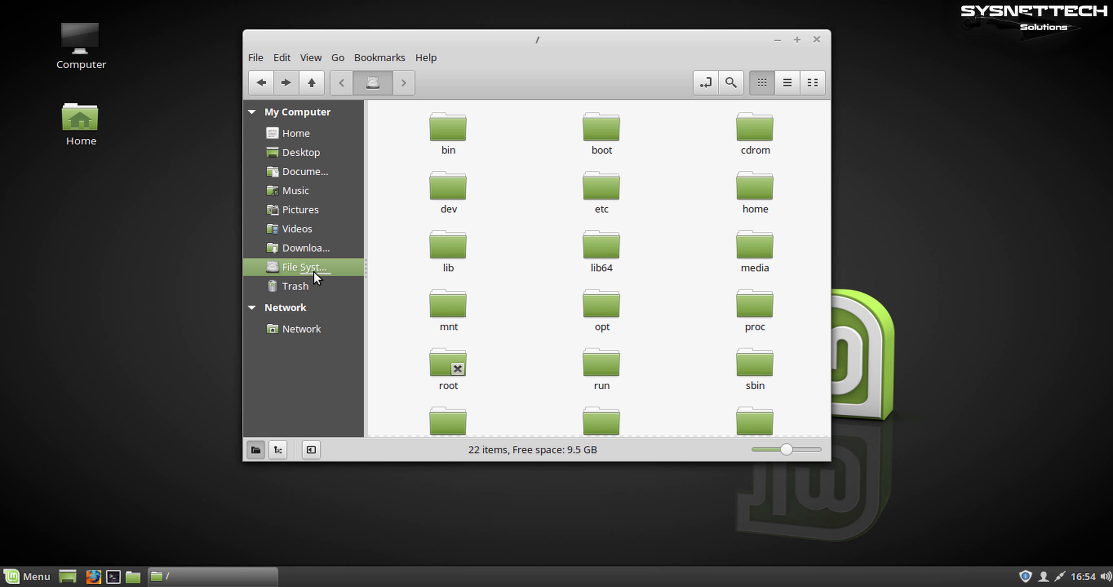
double_click(616, 304)
double_click(445, 129)
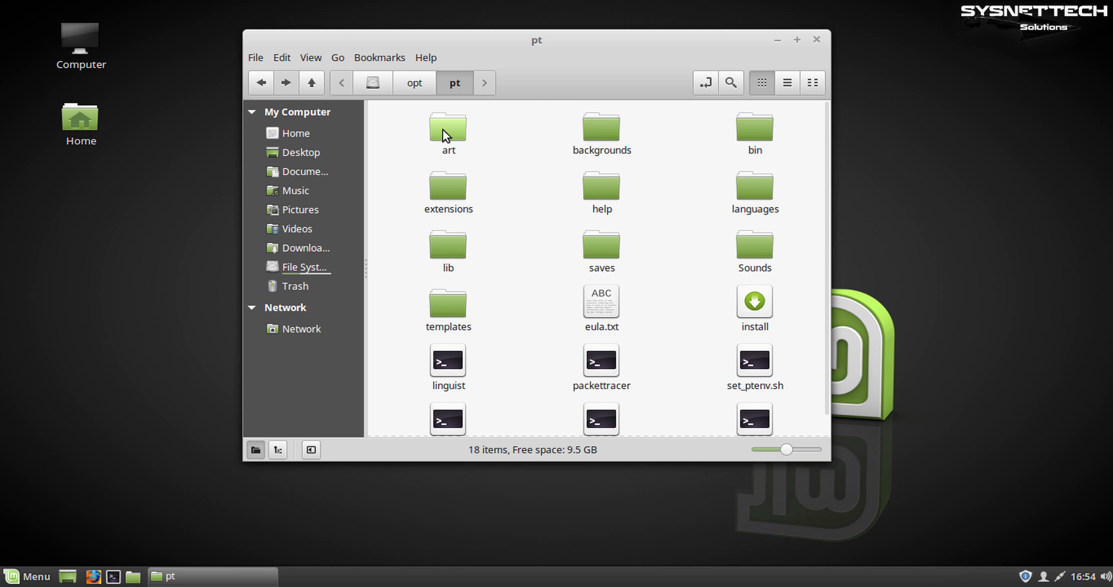
double_click(752, 132)
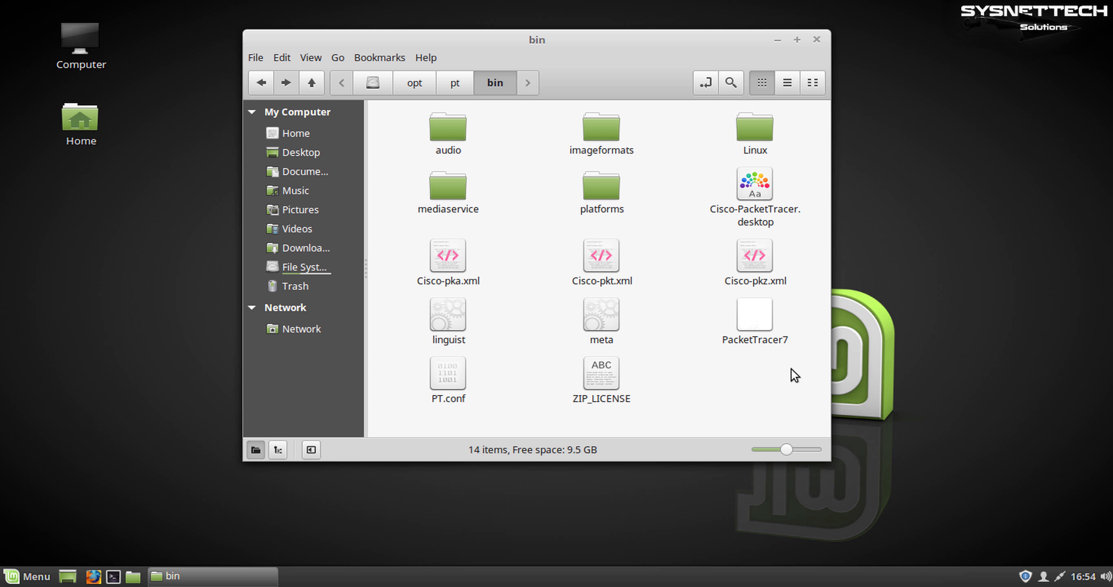
Copy the Cisco-PacketTracer.desktop file from the bin folder onto the desktop.
left_click(767, 197)
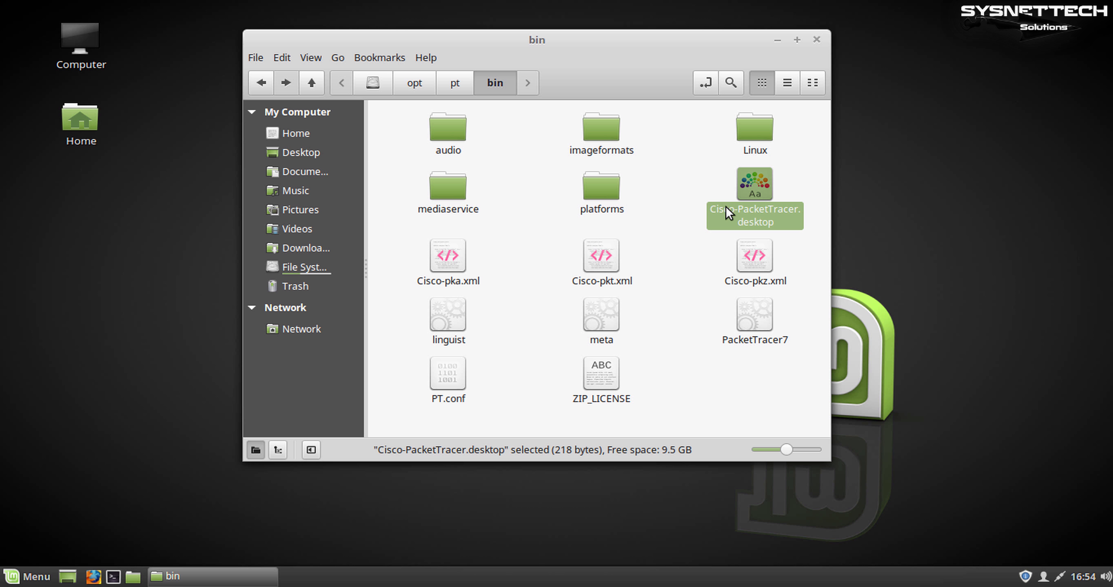
left_click_drag(758, 194, 948, 130)
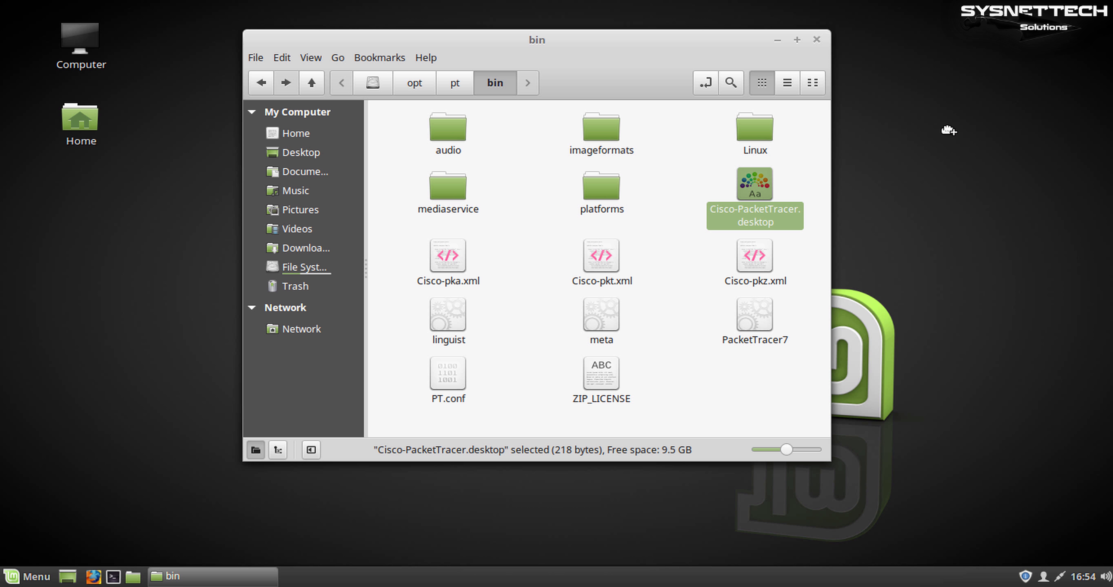
left_click(161, 251)
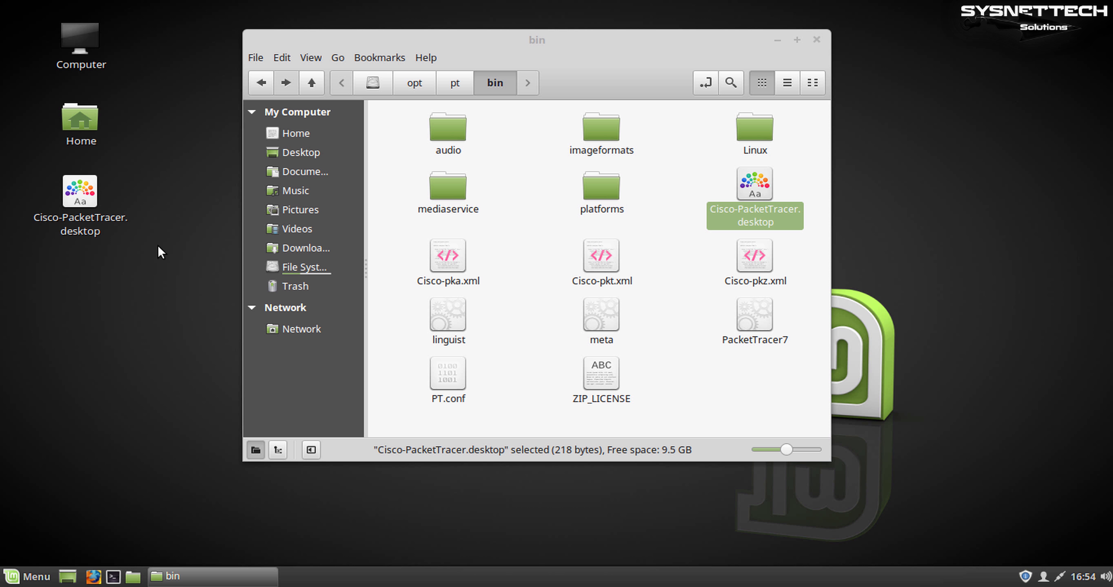
Close the file manager and try to launch Cisco-PacketTracer.desktop from the desktop, accepting the untrusted launcher with Launch Anyway.
left_click(818, 41)
left_click(101, 198)
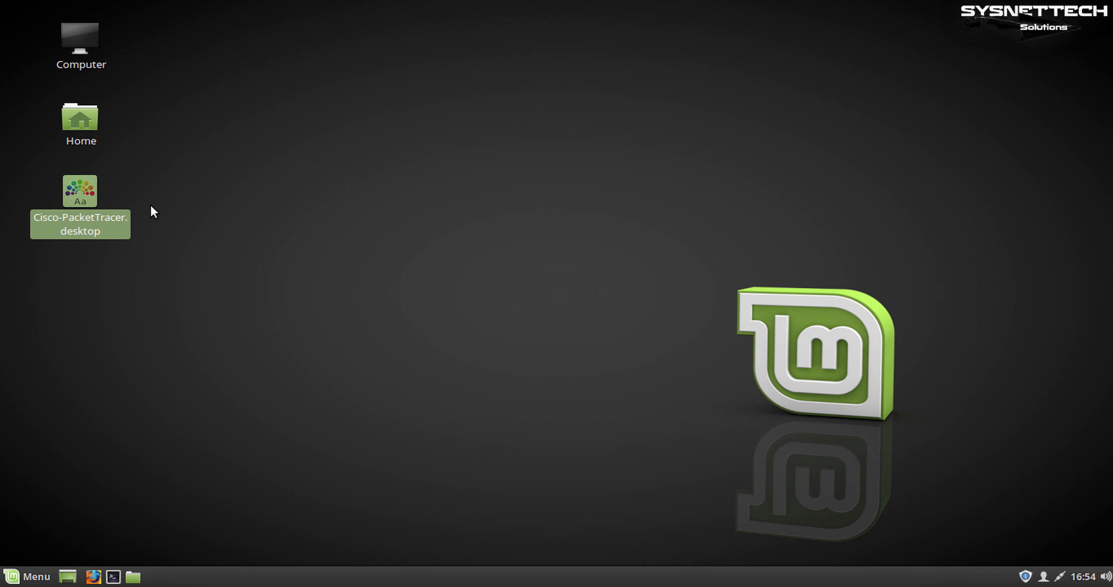
right_click(372, 126)
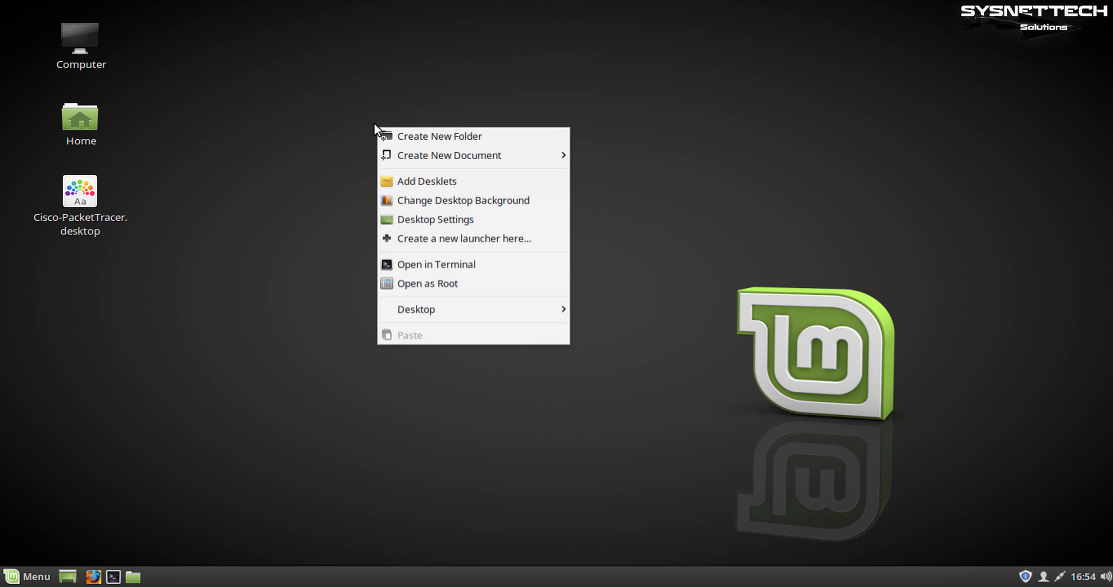
left_click(97, 196)
double_click(86, 196)
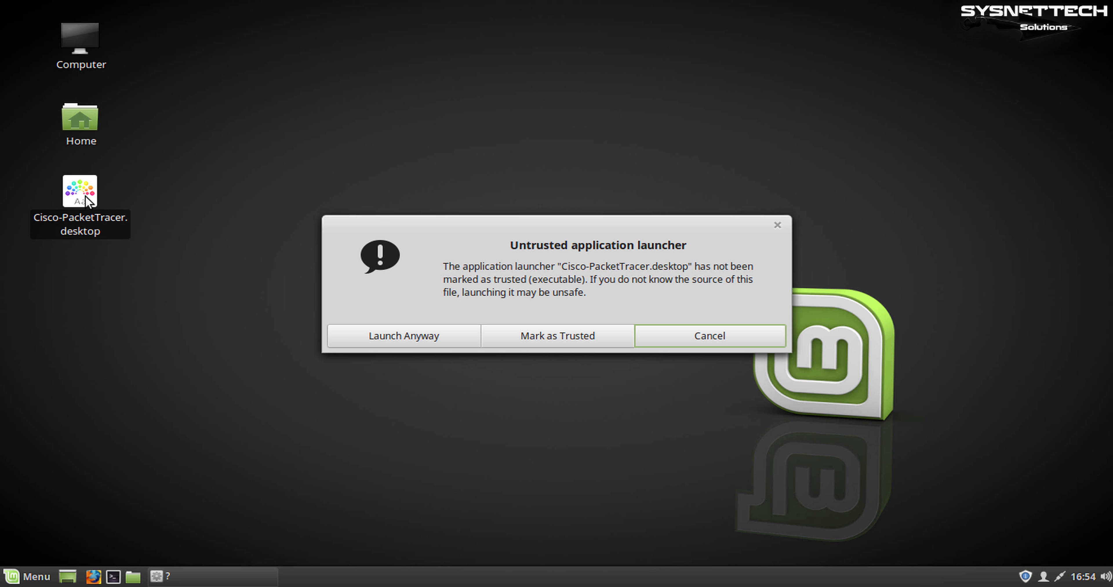
left_click(401, 335)
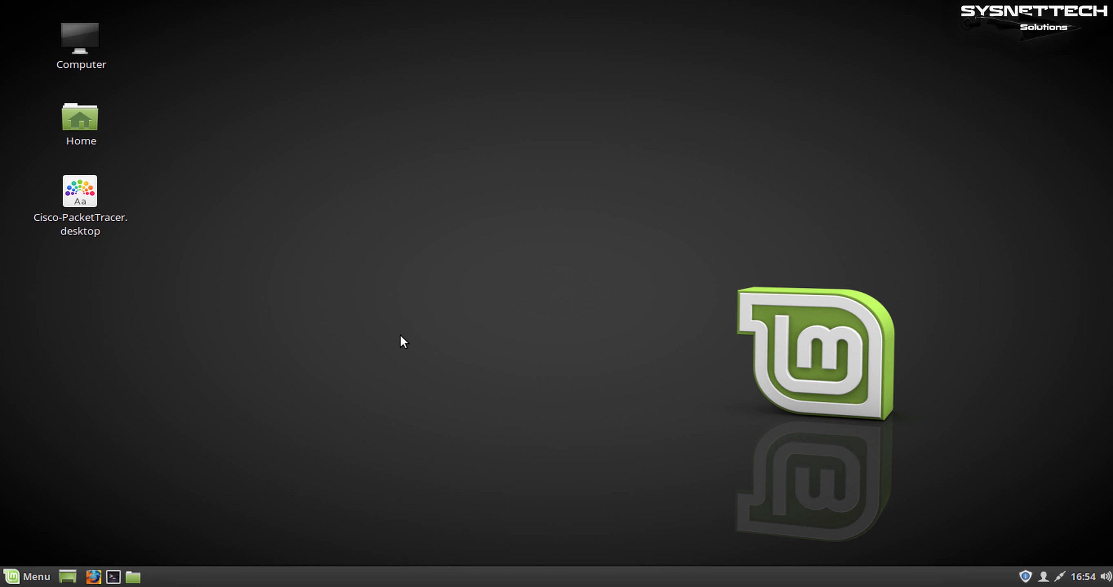
Open a terminal in the Desktop folder, then reposition it and enlarge its window and text.
left_click_drag(394, 318, 125, 130)
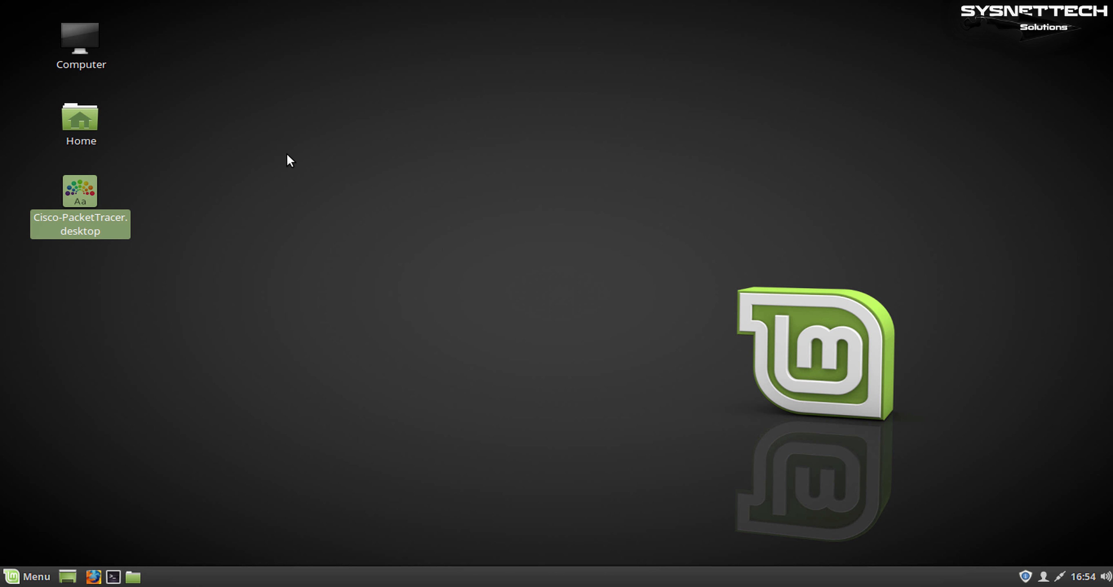
right_click(344, 136)
left_click(502, 279)
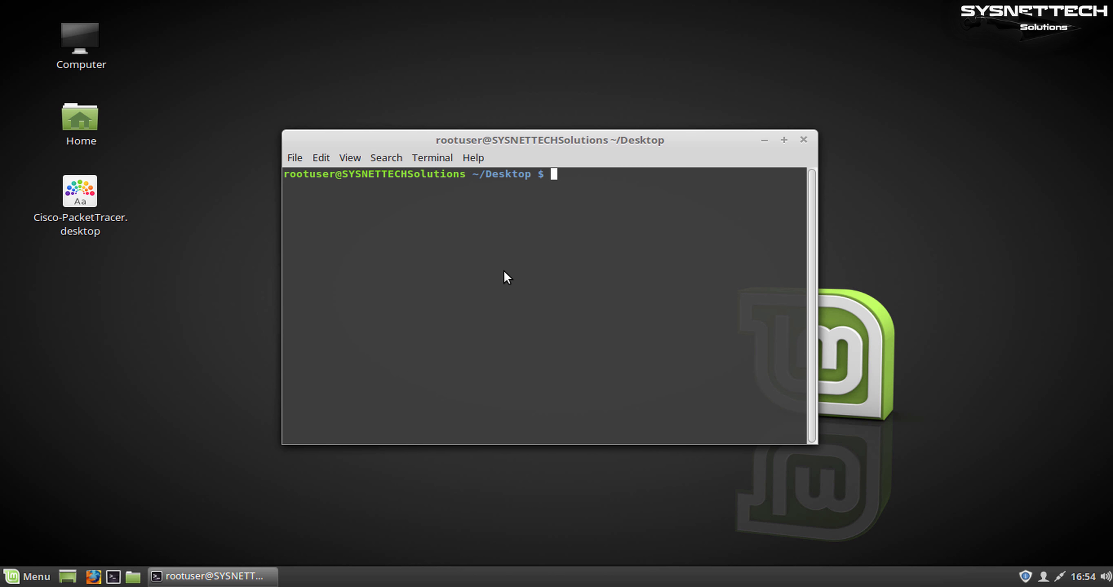
left_click_drag(618, 147, 500, 57)
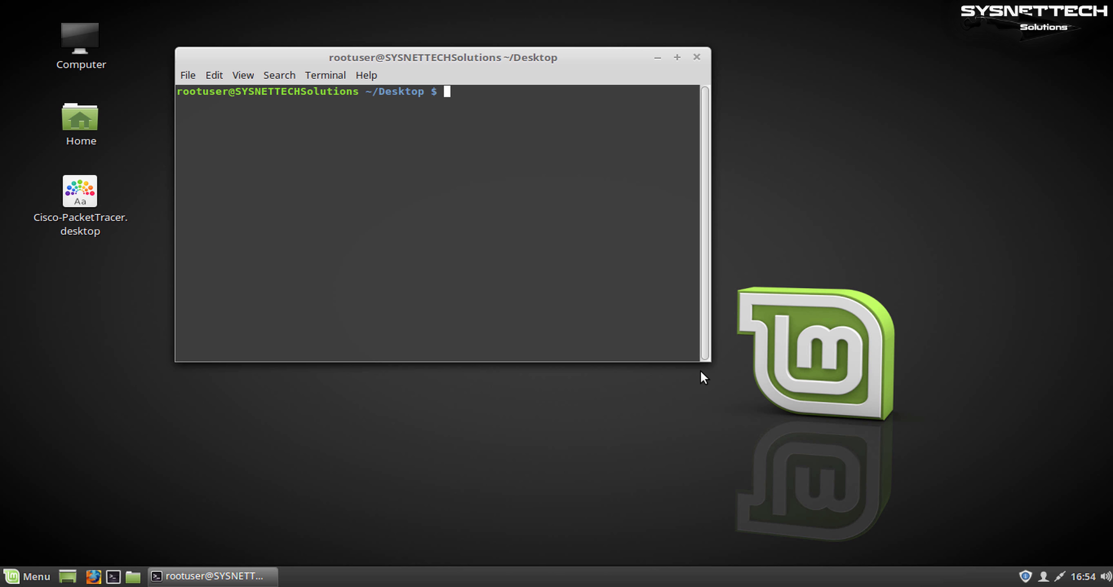
left_click_drag(709, 360, 847, 408)
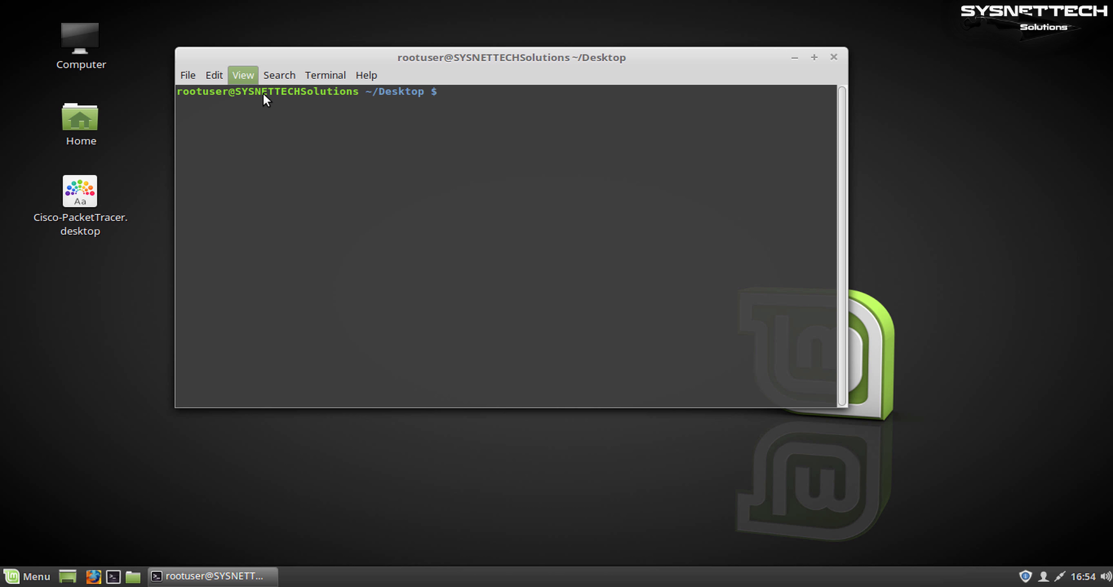
left_click(285, 140)
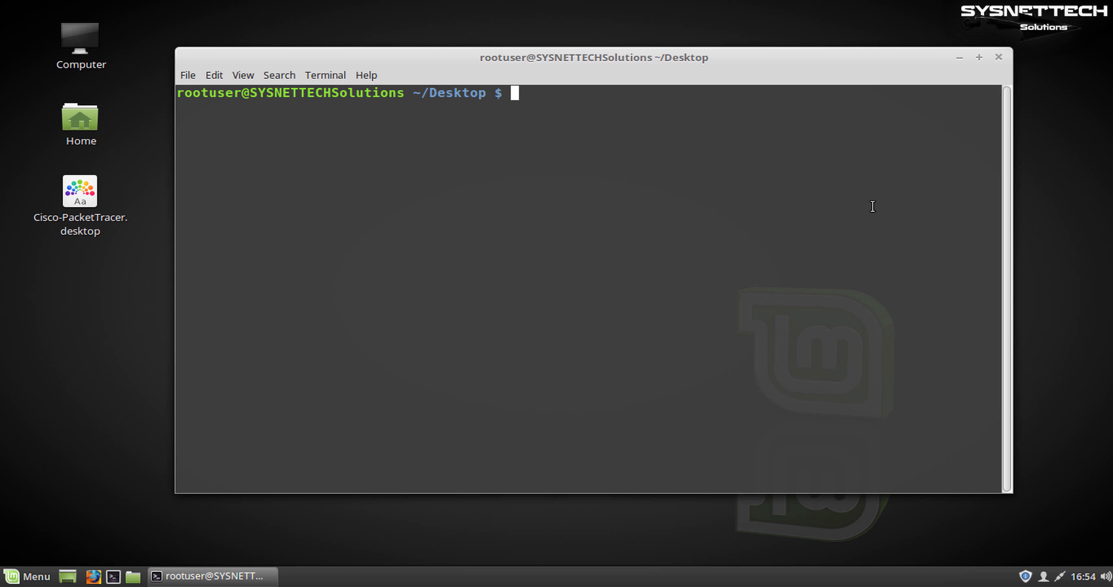
List the Desktop folder's files and try to switch to the root account with su, submitting its password.
type("ls")
key("Return")
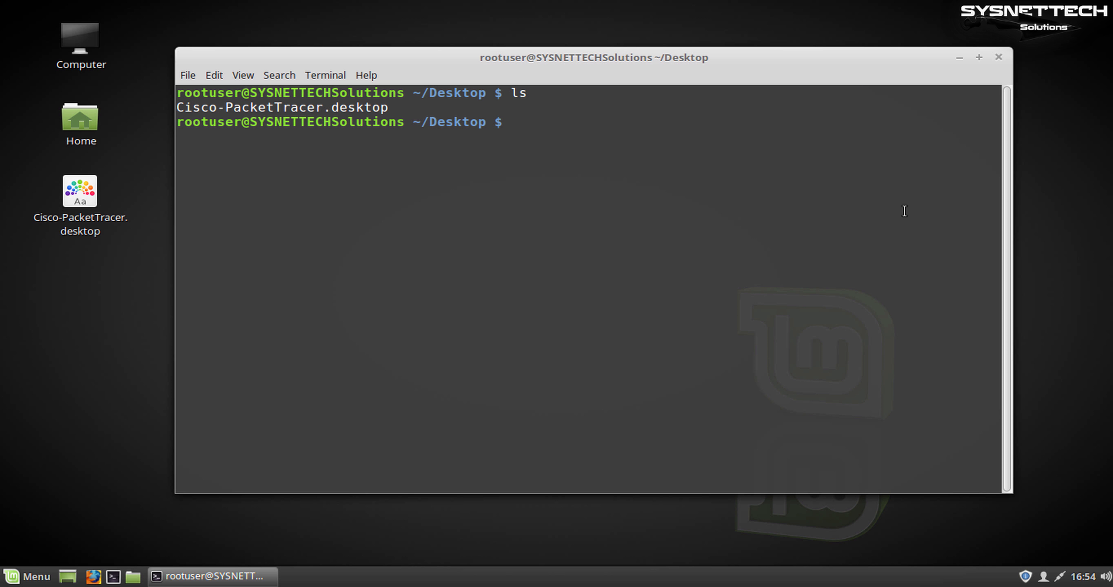
type("su")
key("Return")
key("Return")
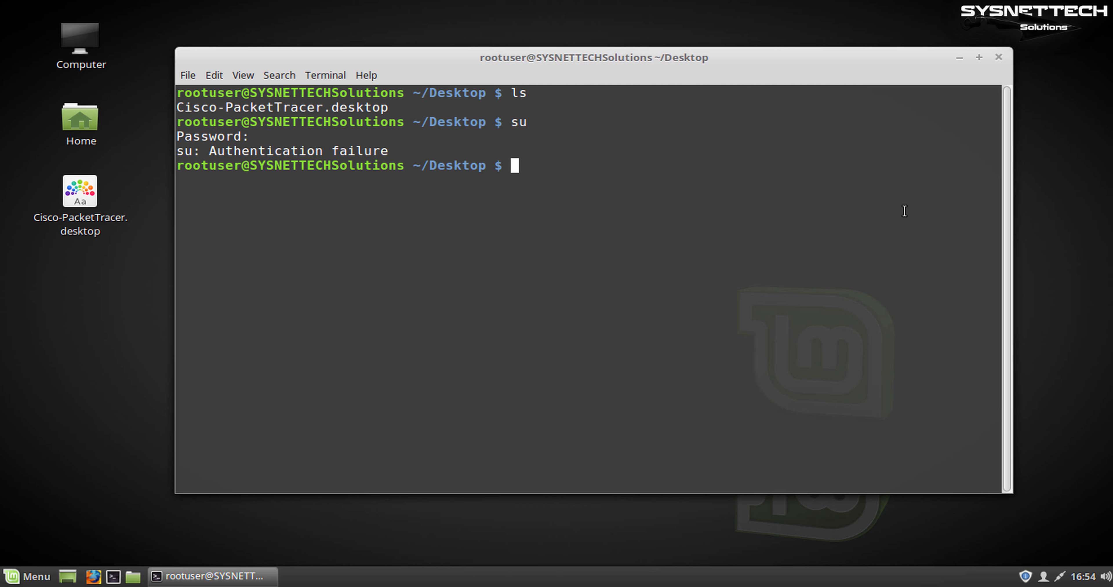
Clear the terminal and list the files in the Desktop folder again.
type("clear")
key("Return")
type("ls")
key("Return")
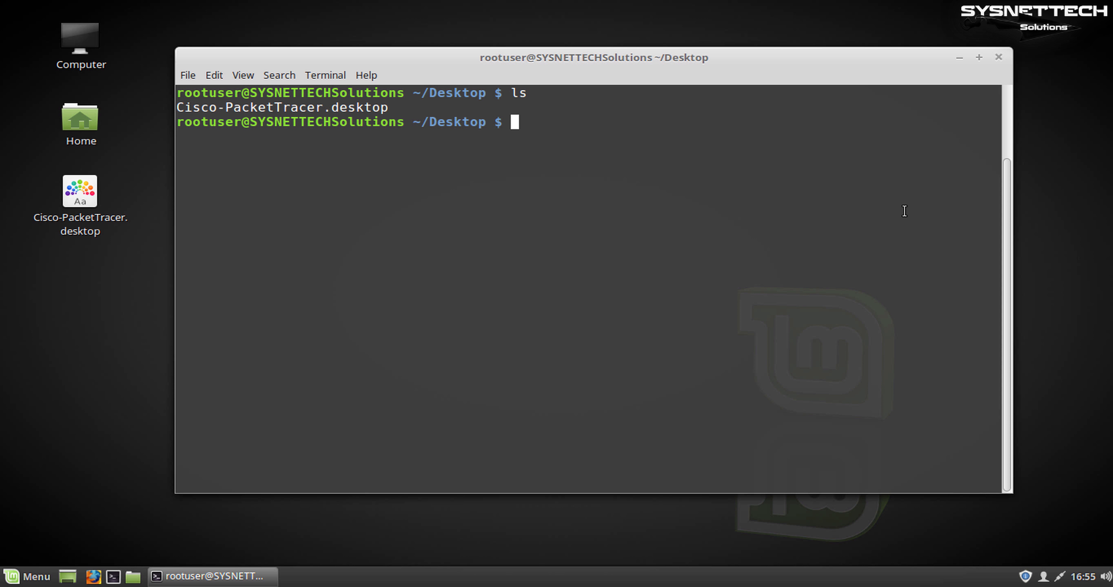
Switch to a root shell with sudo su, entering the account password.
type("sudo su")
key("Return")
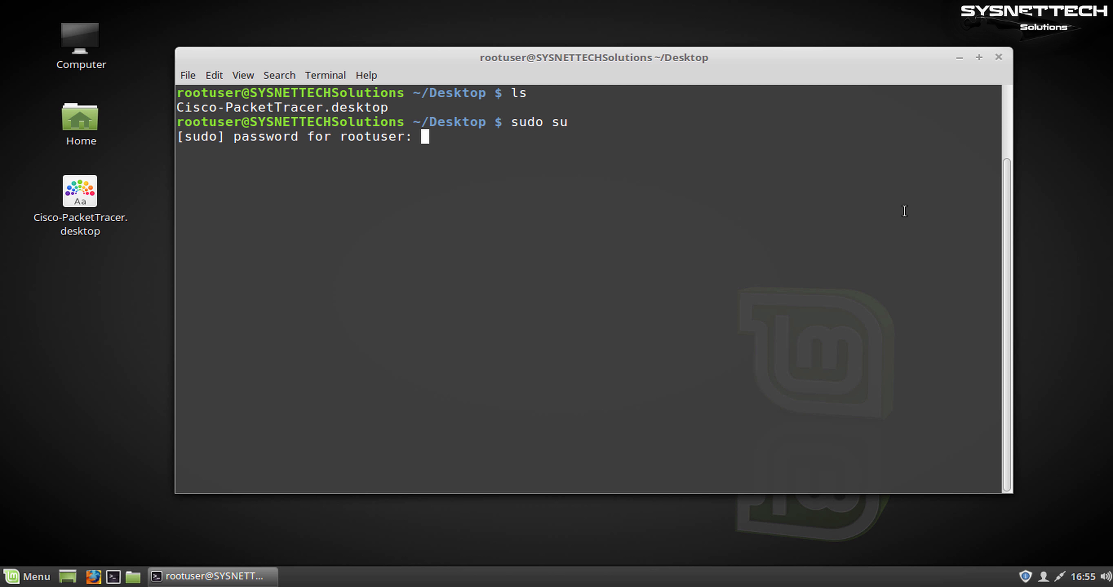
key("Return")
key("Return")
key("Return")
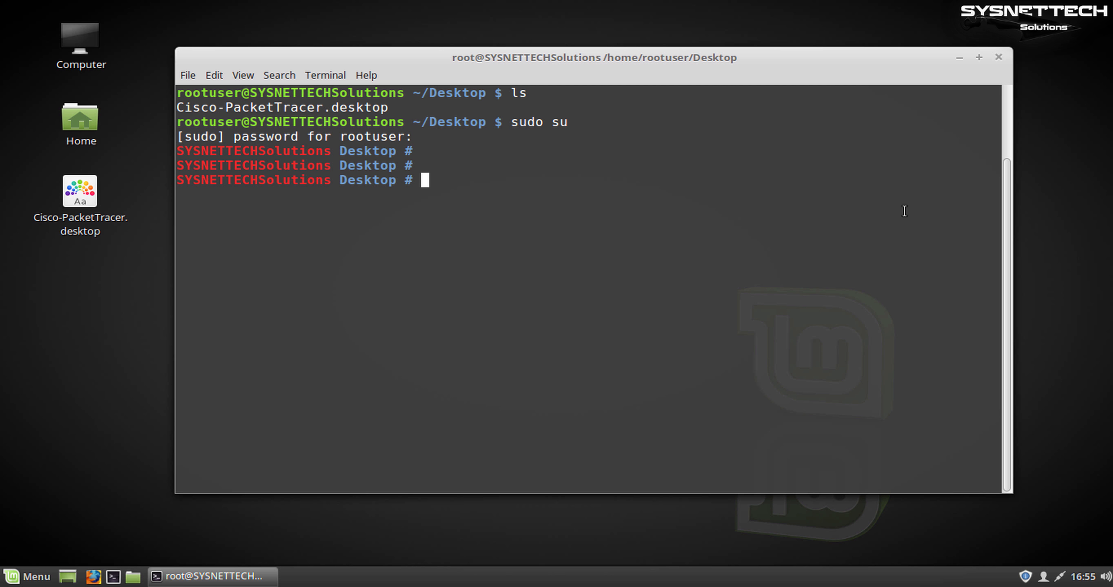
Try to open Cisco-PacketTracer.desktop in gedit from the root shell.
type("gedit Cisc")
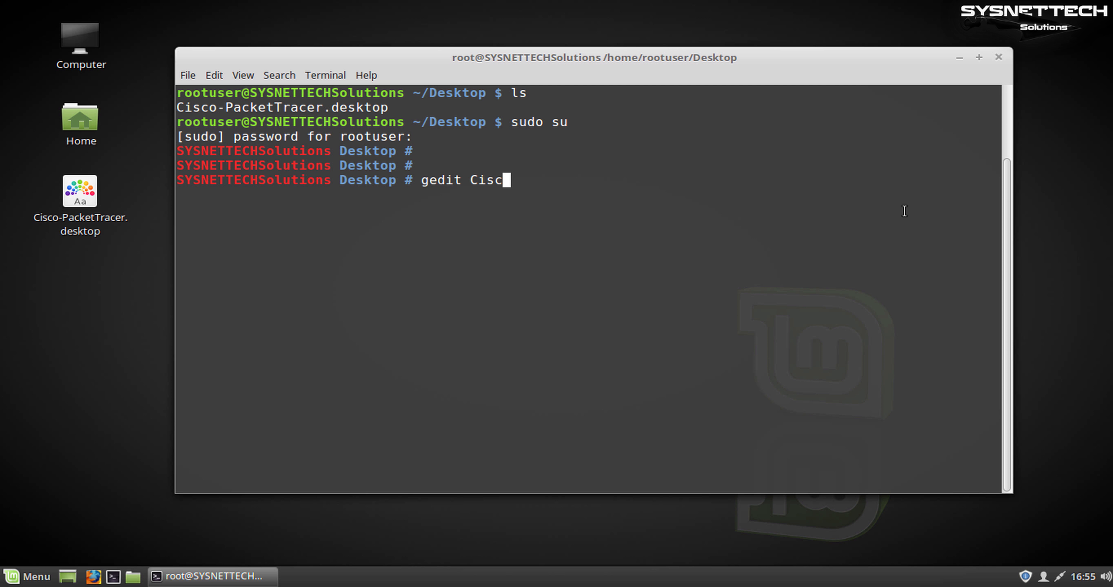
type("o-PacketTracer")
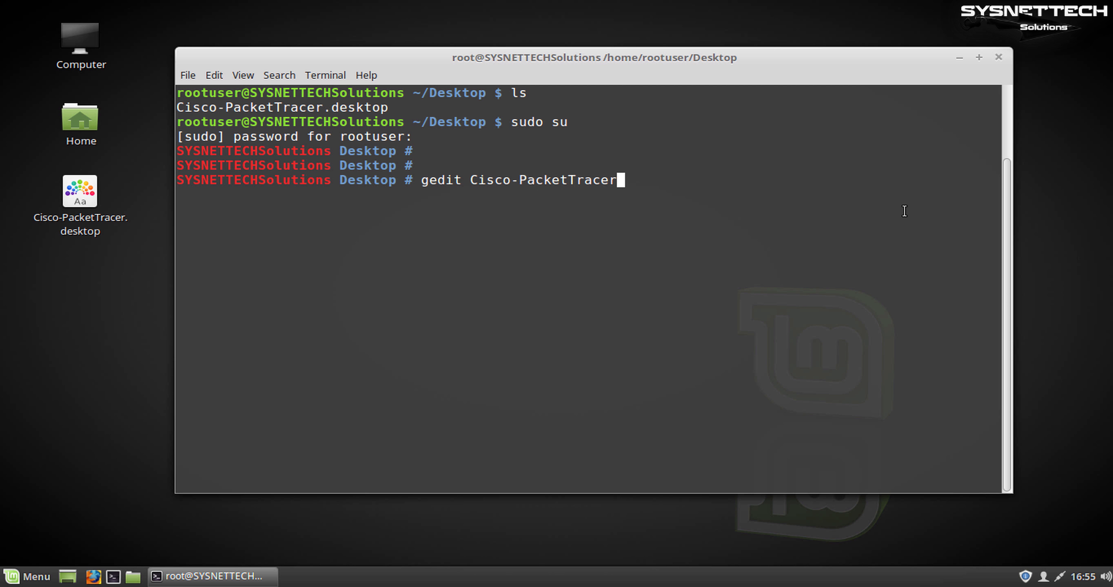
type(".edskt")
key("BackSpace")
key("BackSpace")
key("BackSpace")
key("BackSpace")
key("BackSpace")
type("desktop")
key("Return")
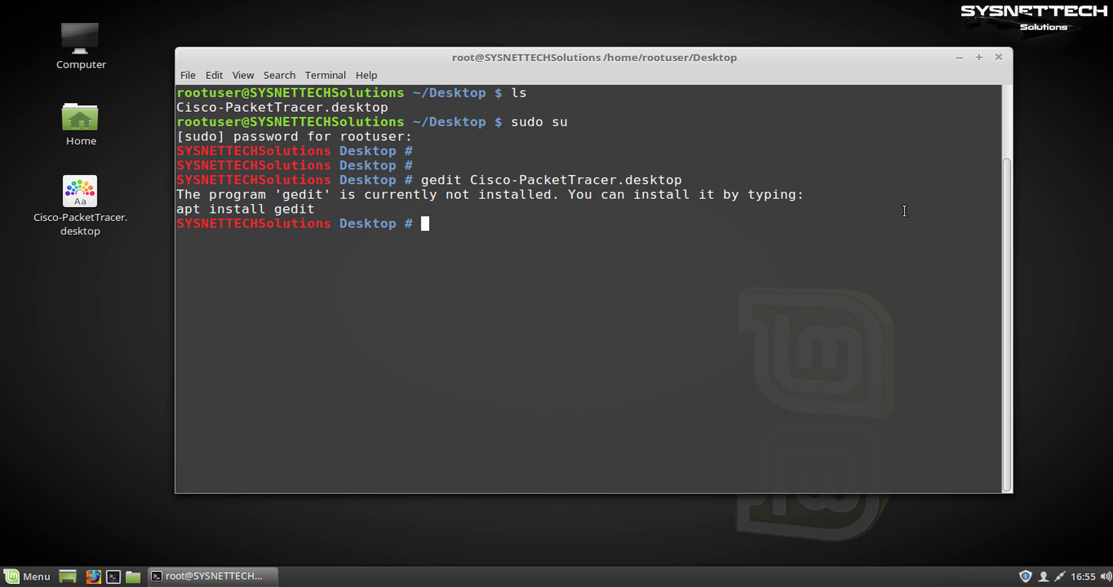
key("Return")
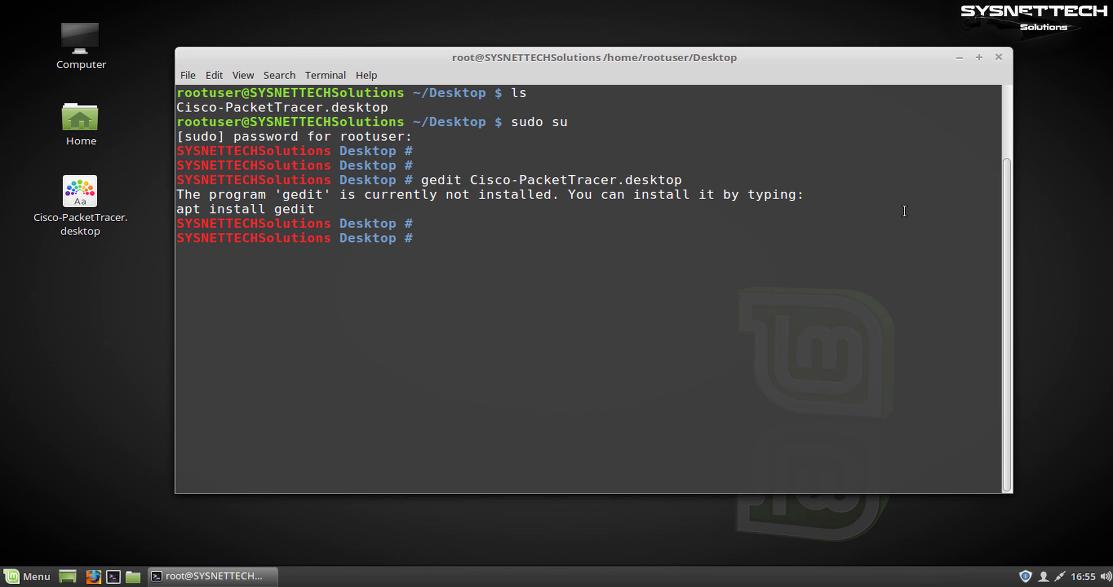
Install the gedit package with apt install gedit and answer Y to continue the installation.
type("apt install ")
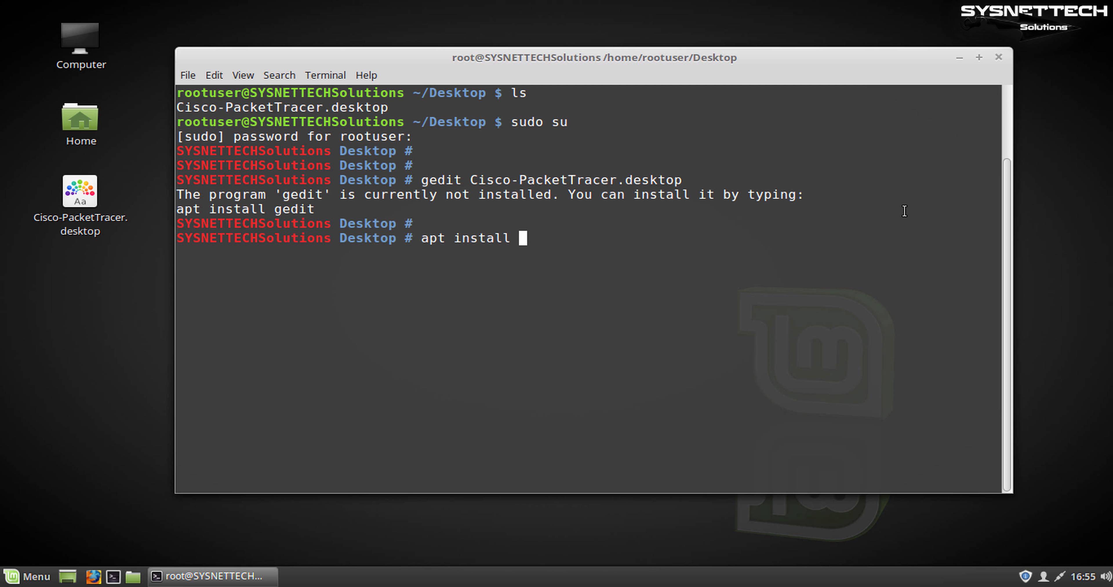
type("gedit")
key("Return")
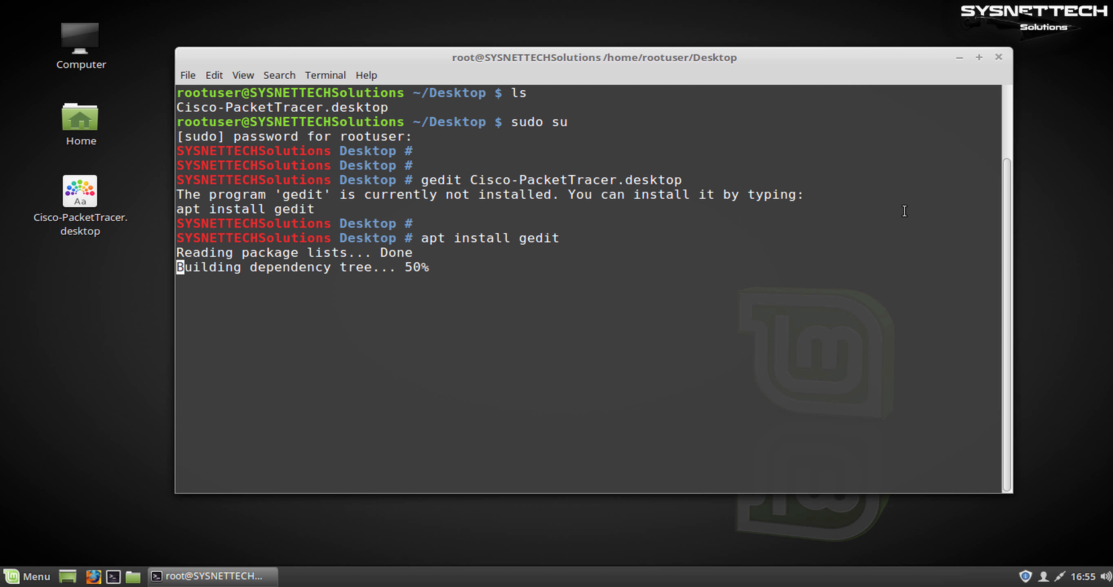
type("Y")
key("Return")
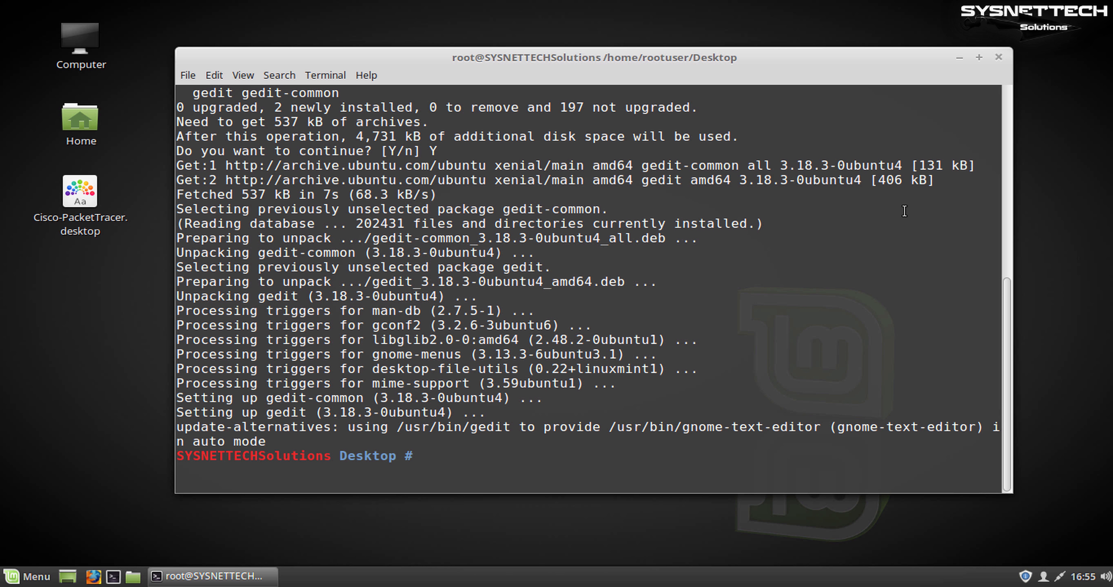
Clear the terminal and run the earlier gedit Cisco-PacketTracer.desktop command to open the launcher file.
type("clear")
key("Return")
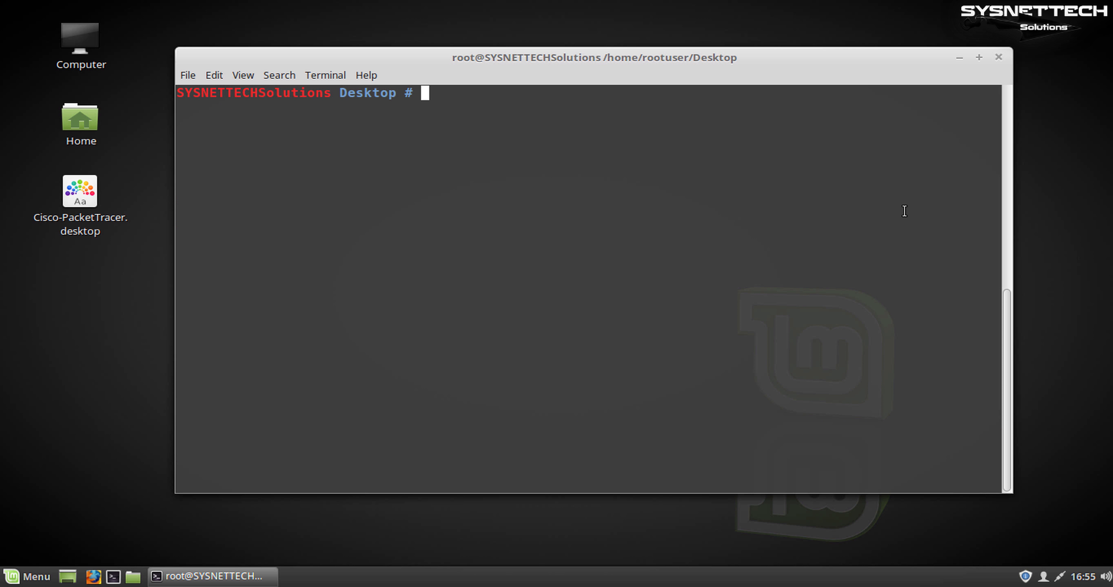
key("Up")
key("Up")
key("Up")
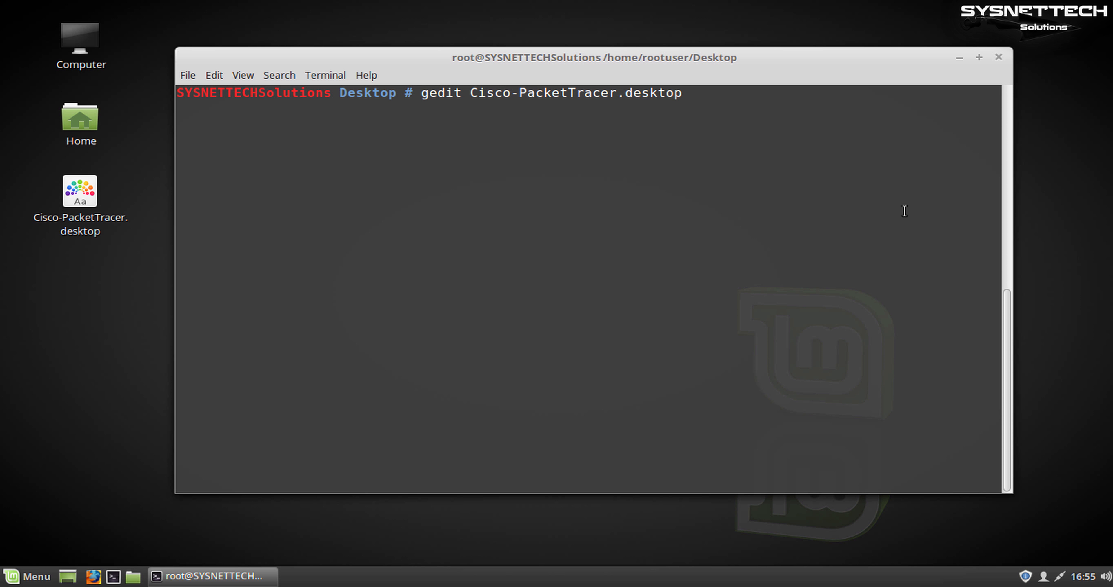
key("Return")
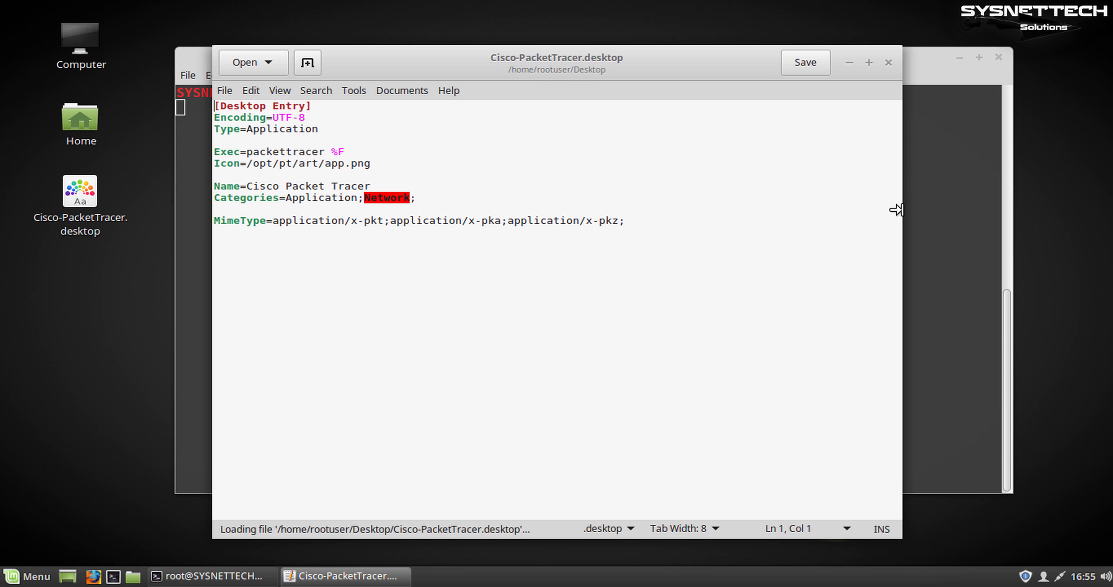
Replace packettracer in the Exec line with the path /opt/pt/bin/PacketTracer7, keeping the %F argument.
double_click(238, 152)
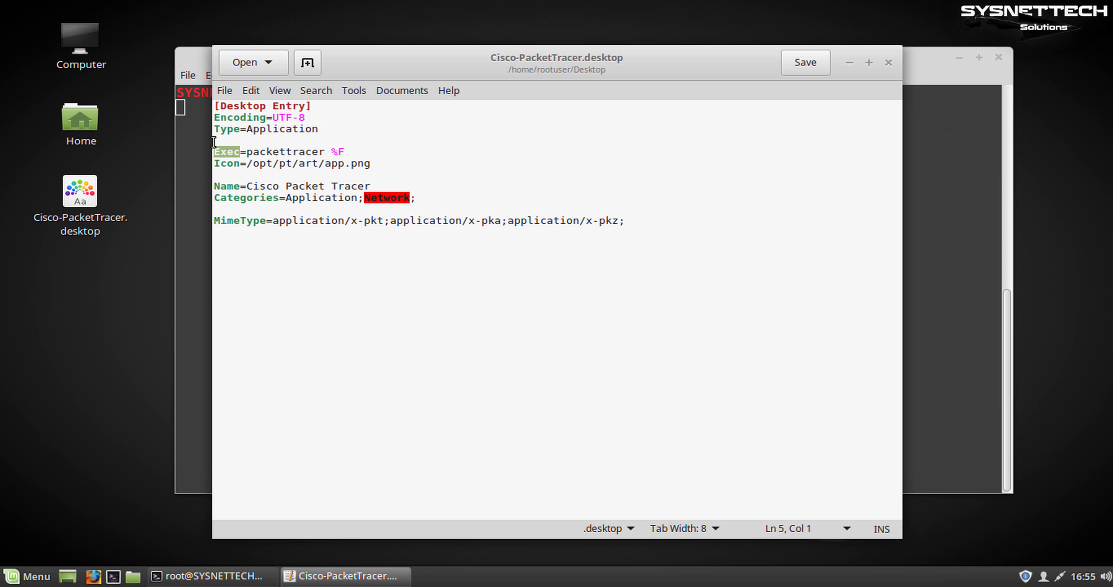
double_click(307, 152)
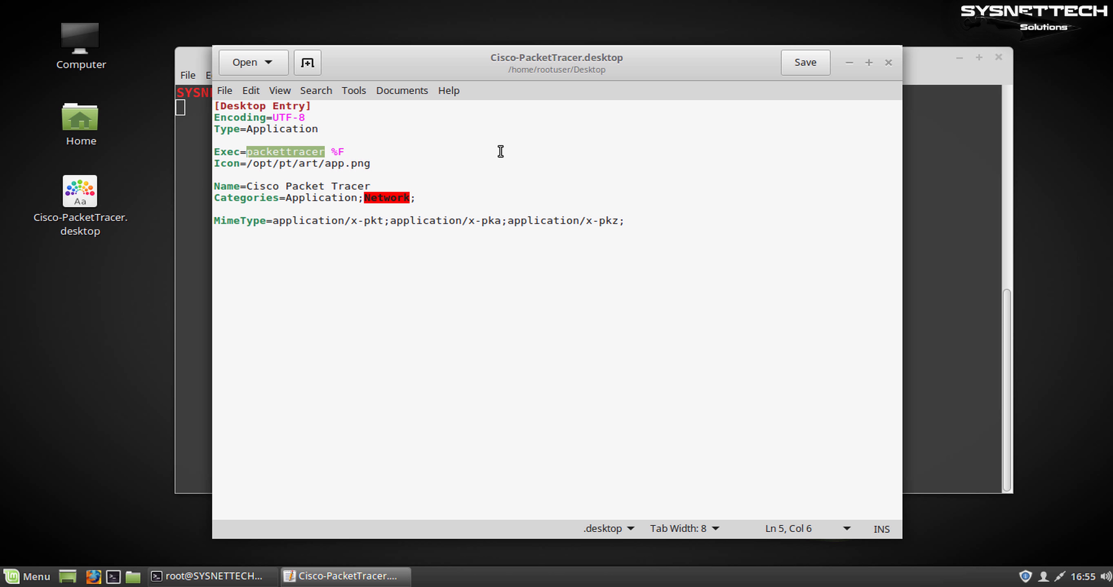
type("/")
type("opt/pt/b")
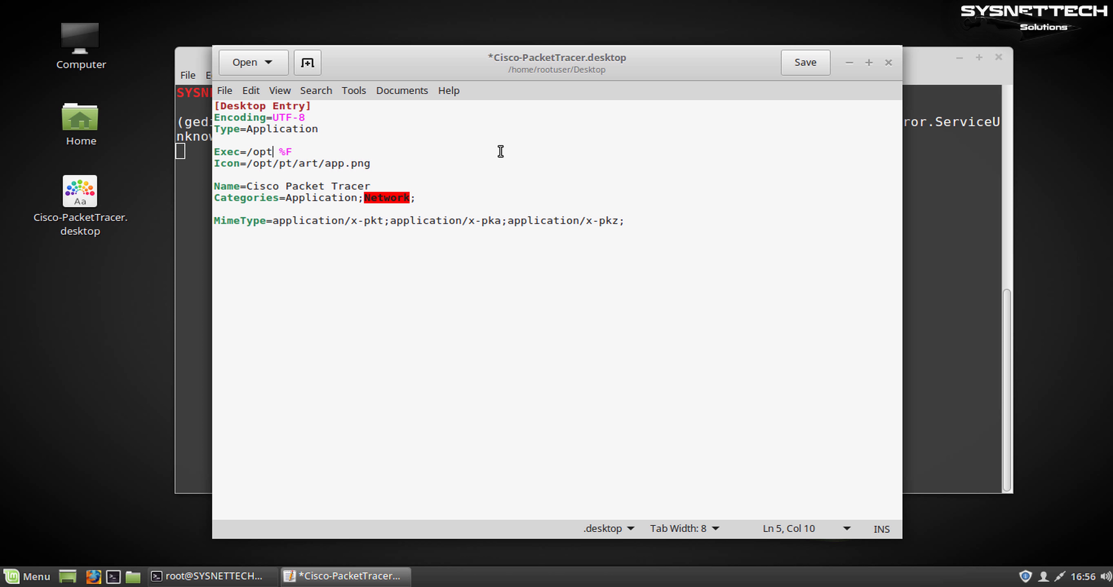
type("in/Packe")
type("tTracer")
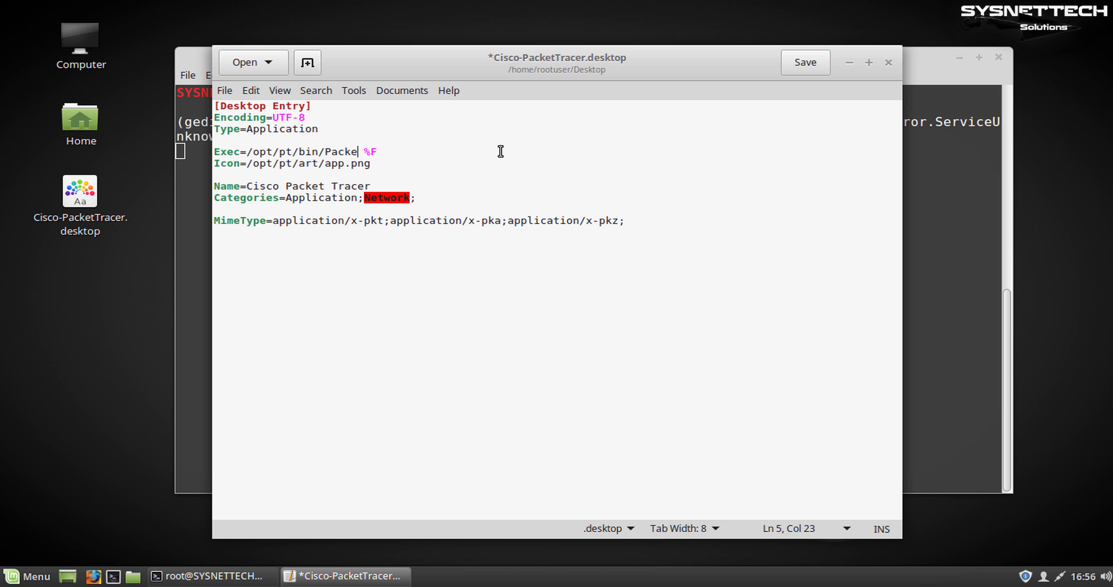
type("7")
Check the new Exec path, save Cisco-PacketTracer.desktop and close gedit.
double_click(397, 152)
left_click(399, 151)
left_click_drag(411, 151, 247, 155)
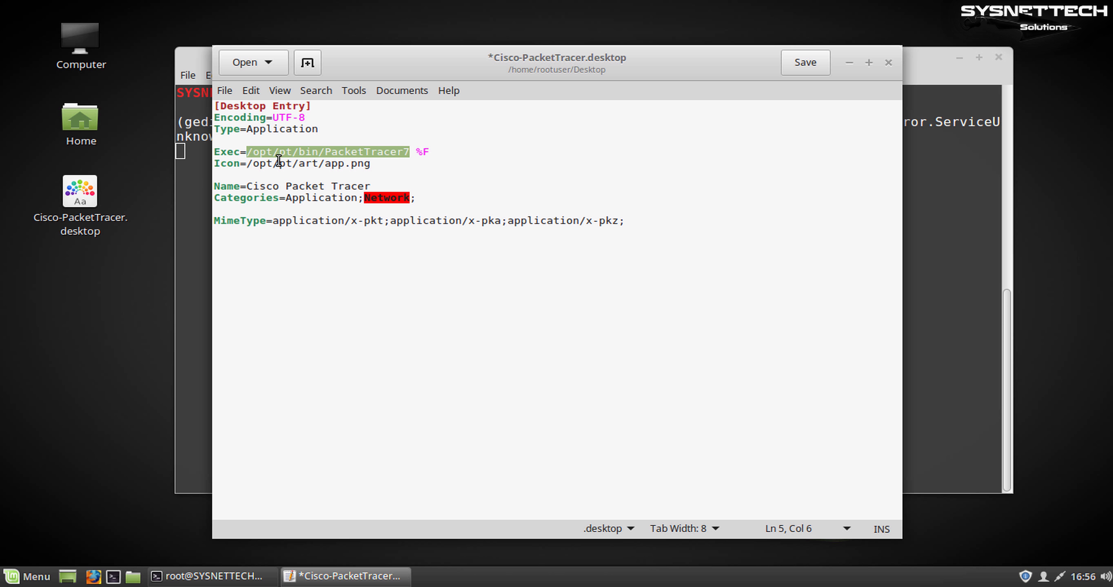
left_click(818, 70)
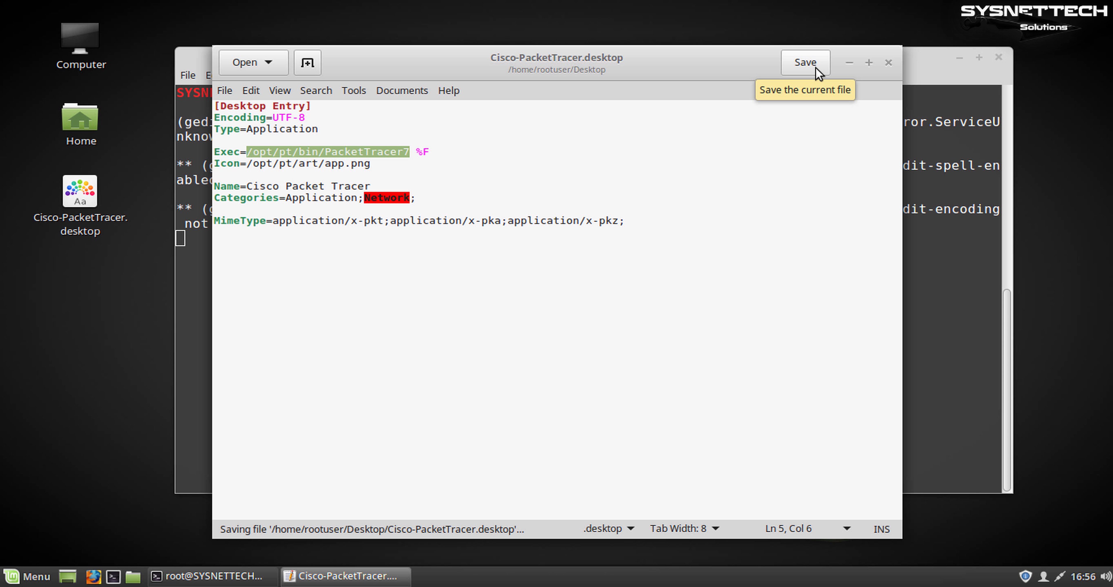
left_click(887, 62)
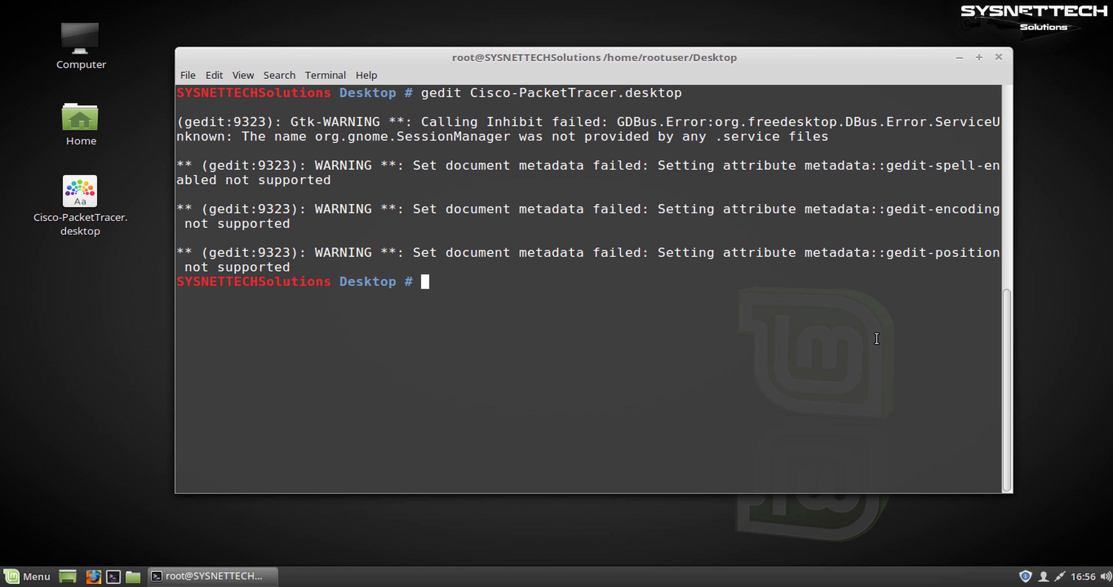
Clear the terminal and make the launcher executable by running chmod +x Cisco-PacketTracer.desktop.
type("clear")
key("Return")
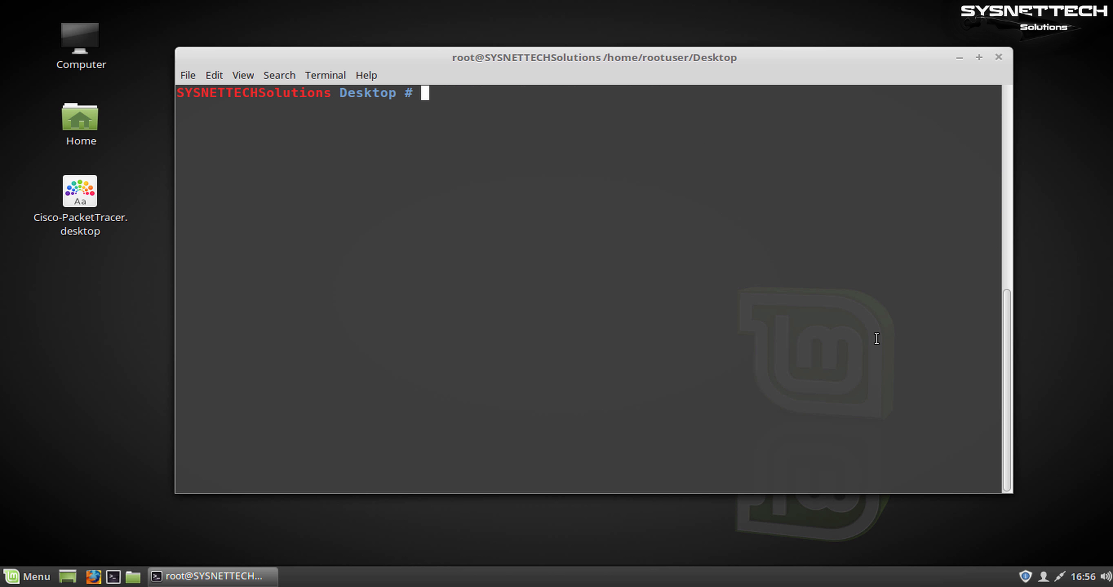
key("Up")
key("Up")
key("Left")
key("Left")
key("Left")
key("Left")
key("Left")
key("Left")
key("Left")
key("Left")
key("Left")
key("Left")
key("Left")
key("Left")
key("Left")
key("Left")
key("Left")
key("Left")
key("Left")
key("Left")
key("Left")
key("Left")
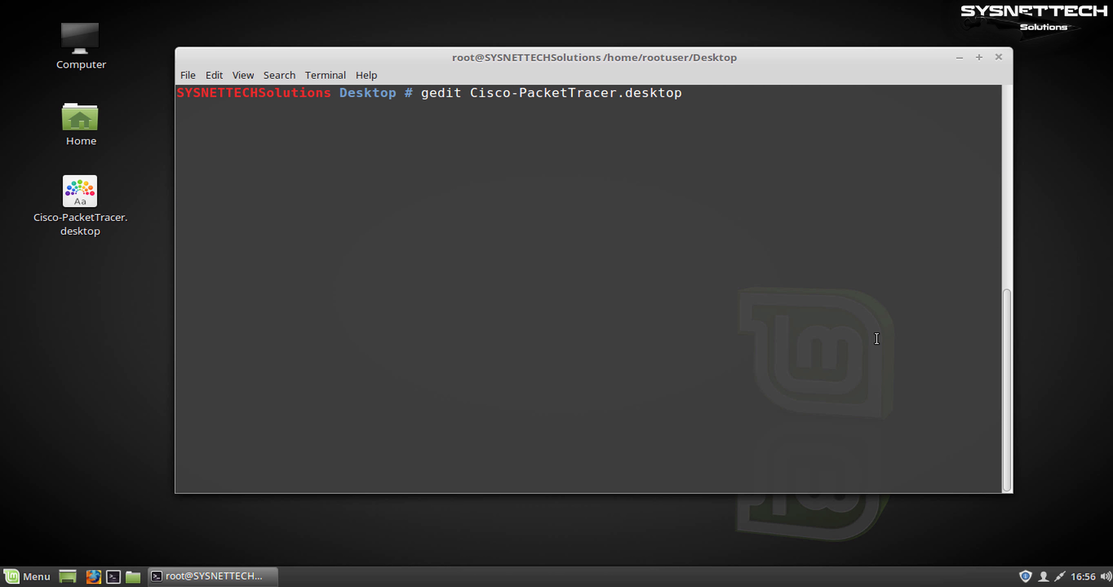
key("BackSpace")
key("BackSpace")
key("BackSpace")
key("BackSpace")
key("BackSpace")
key("BackSpace")
type("chmp")
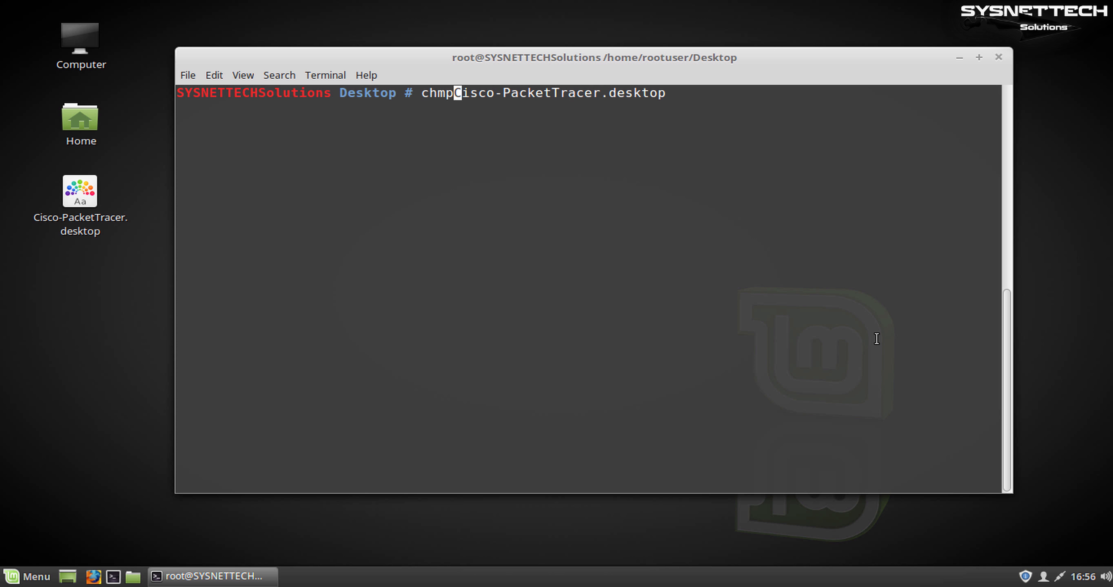
key("BackSpace")
key("BackSpace")
type("od")
key("BackSpace")
key("BackSpace")
type("mod +z")
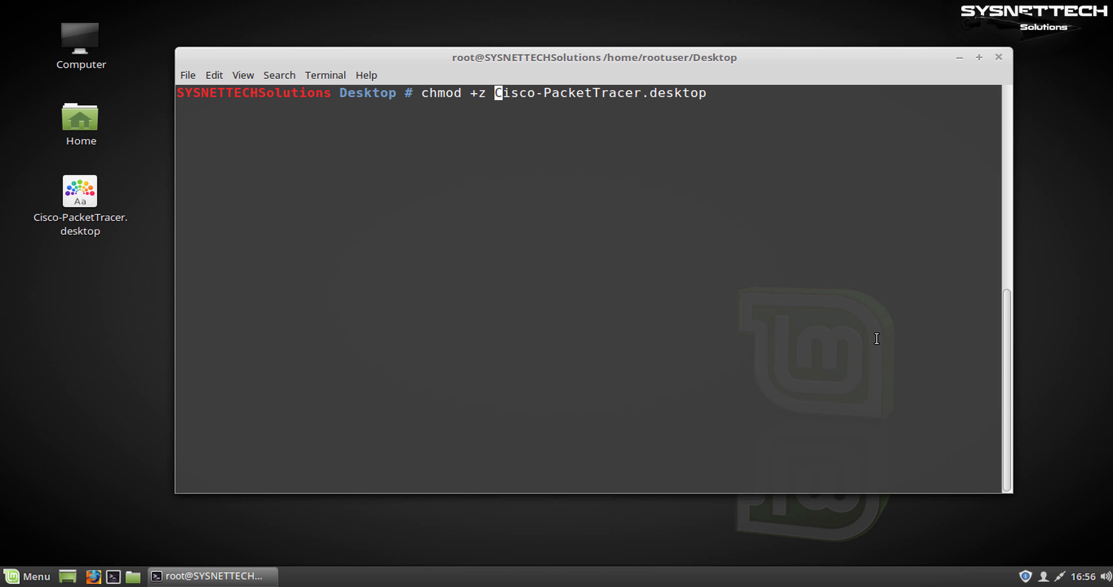
key("BackSpace")
key("BackSpace")
type("x")
key("Right")
key("Right")
key("Right")
key("Right")
key("Right")
key("Right")
key("Right")
key("Right")
key("Right")
key("Right")
key("Right")
key("Right")
key("Right")
key("Right")
key("Right")
key("Right")
key("Right")
key("Right")
key("Right")
key("Right")
key("Return")
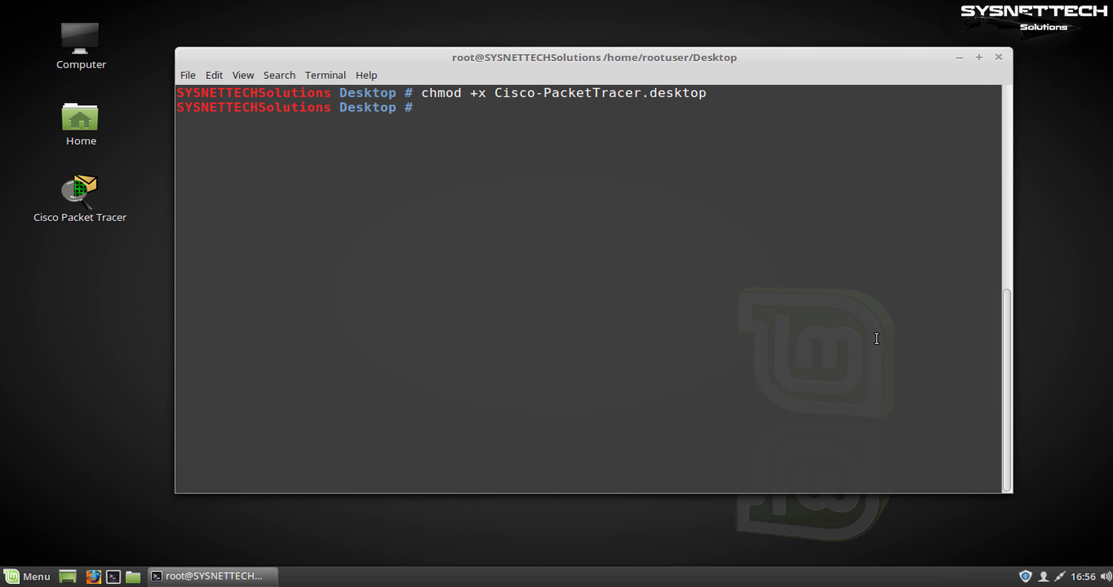
Close the terminal window, ending its running process, and deselect the Cisco Packet Tracer launcher on the desktop.
left_click(88, 201)
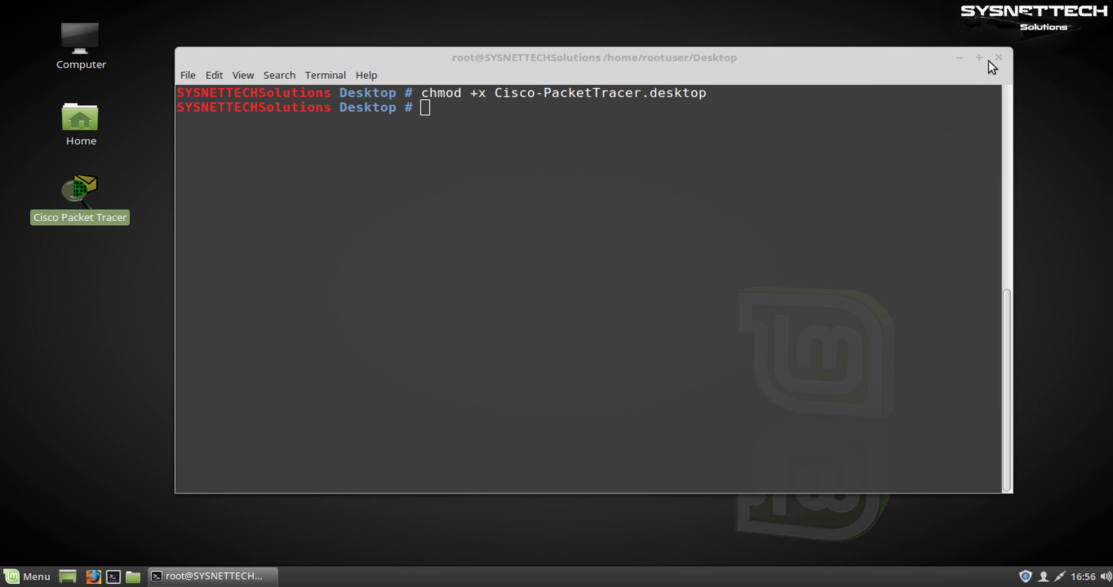
left_click(998, 58)
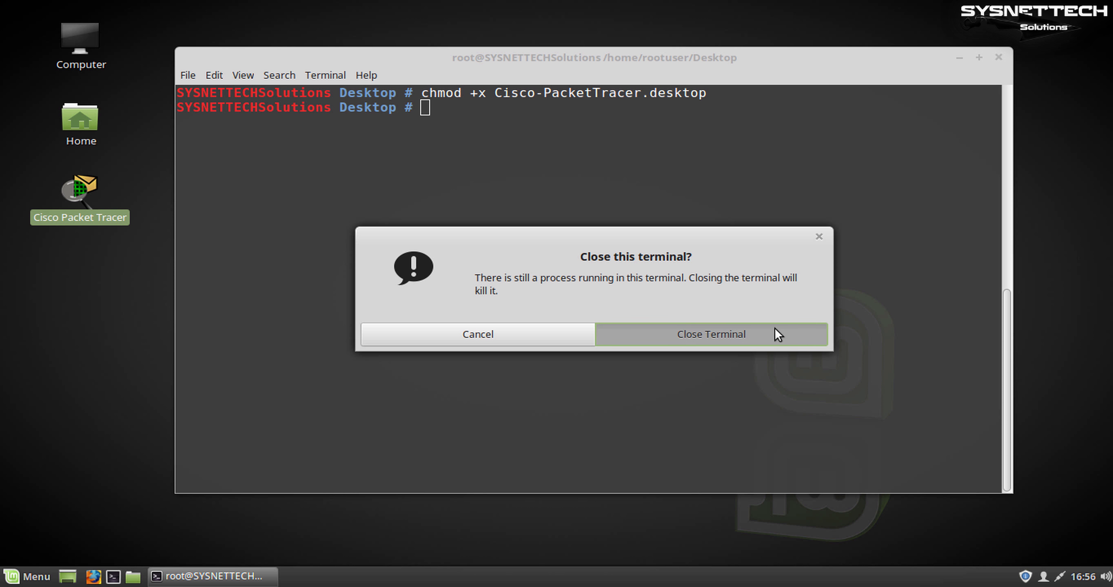
left_click(777, 329)
left_click_drag(639, 249, 179, 123)
left_click(91, 197)
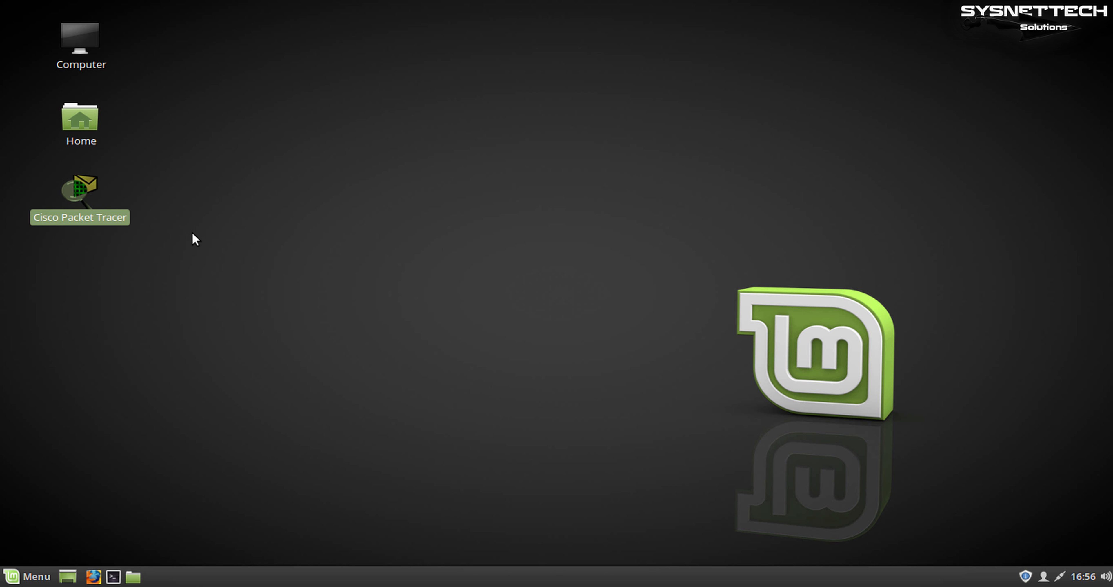
left_click(222, 259)
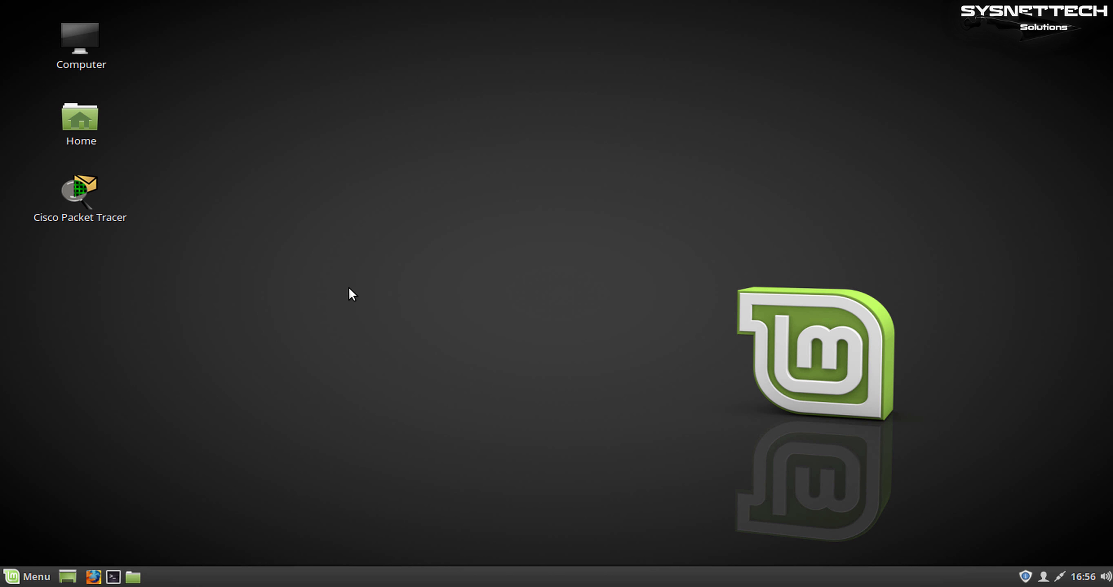
Launch Cisco Packet Tracer from its desktop launcher and enter as a guest, closing the extra Firefox window.
double_click(82, 199)
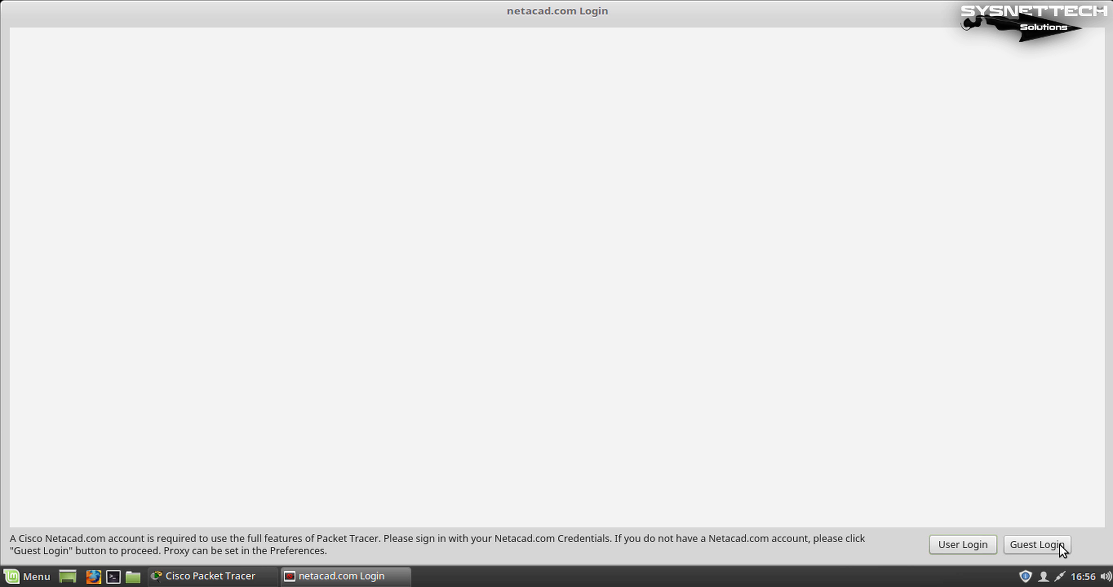
left_click(1051, 548)
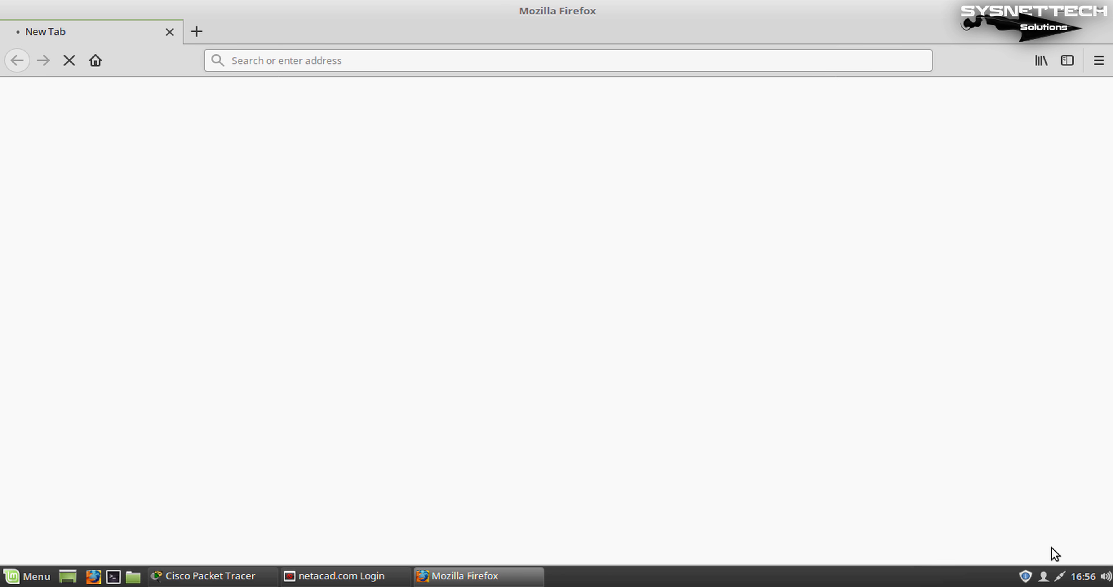
left_click(1105, 15)
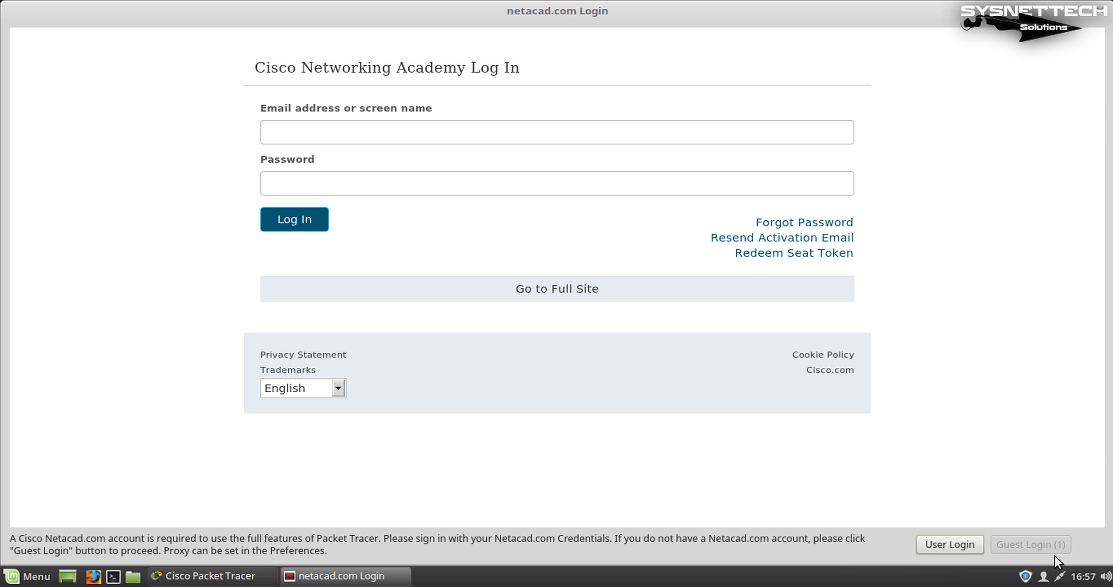
left_click(1029, 550)
left_click(1034, 550)
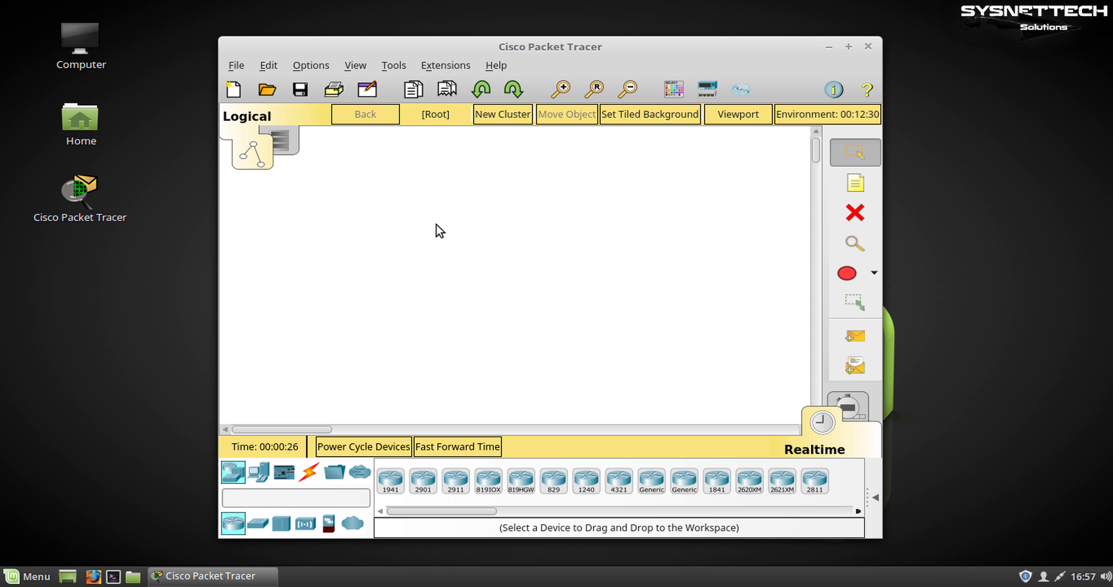
Open the About information of Cisco Packet Tracer to check the installed version.
left_click(496, 65)
left_click(520, 145)
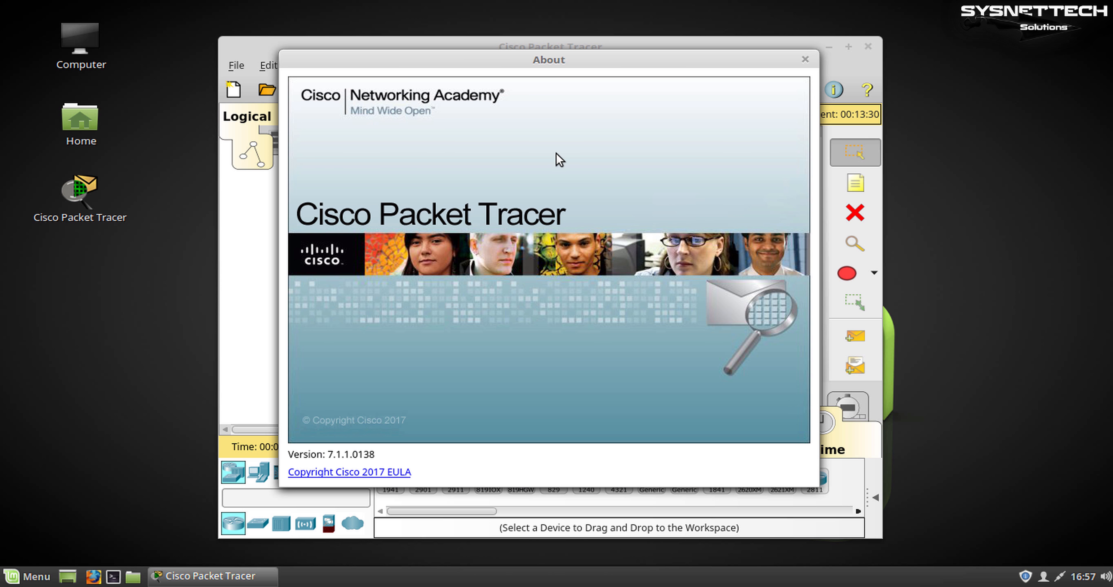